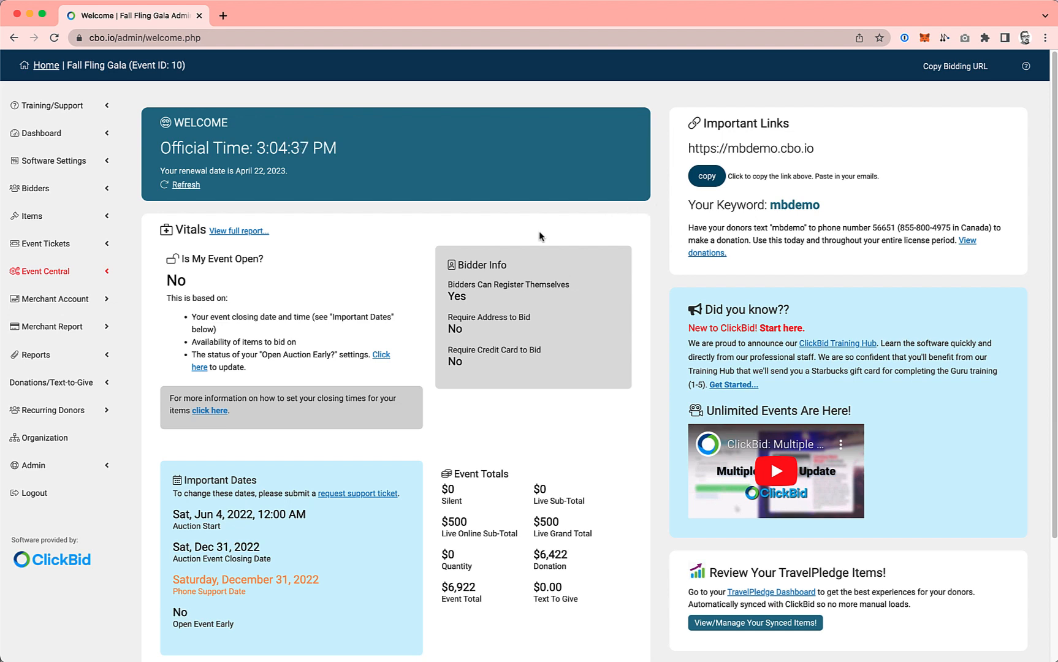
# Step: Open the organization's list of active events from the Fall Fling Gala event admin
pyautogui.scroll(-5, 539, 233)
pyautogui.scroll(5, 539, 233)
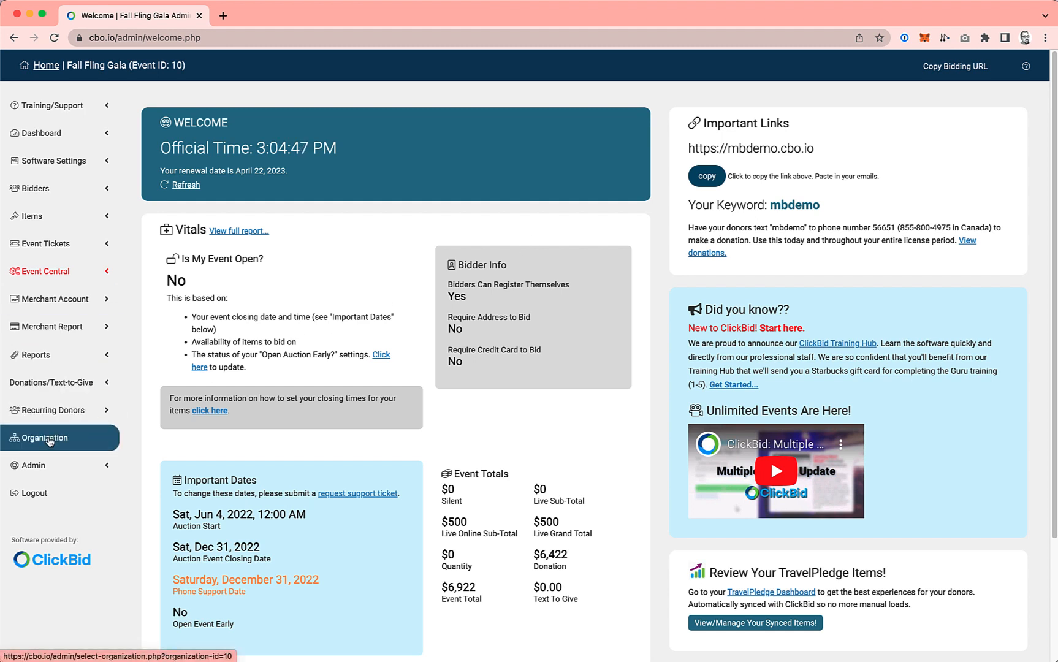
pyautogui.click(48, 439)
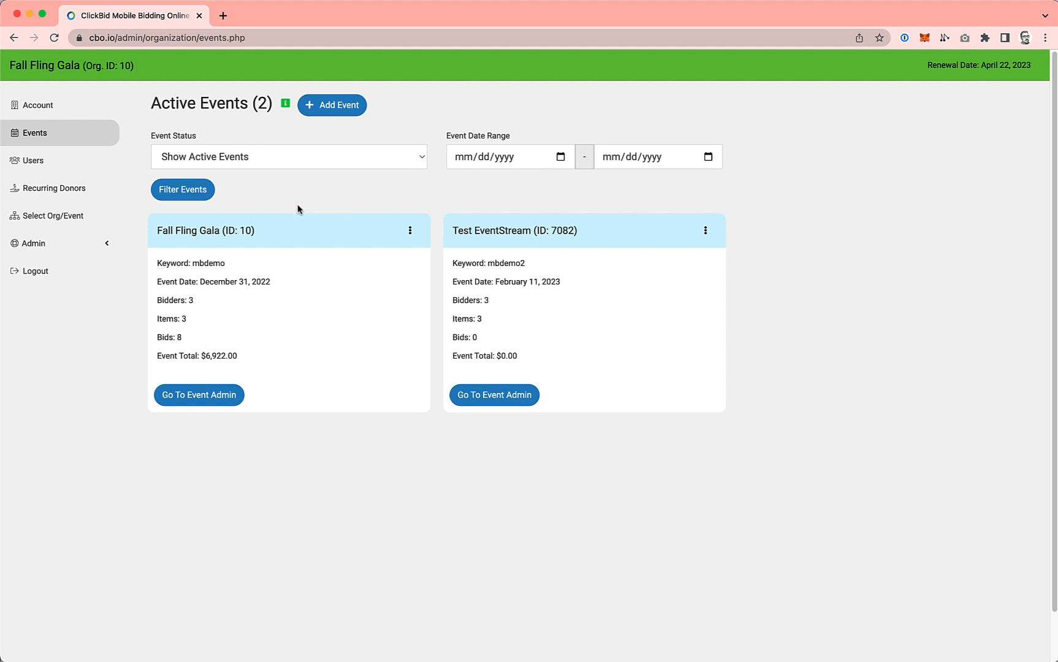
# Step: Review the available options of the event status filter
pyautogui.click(313, 158)
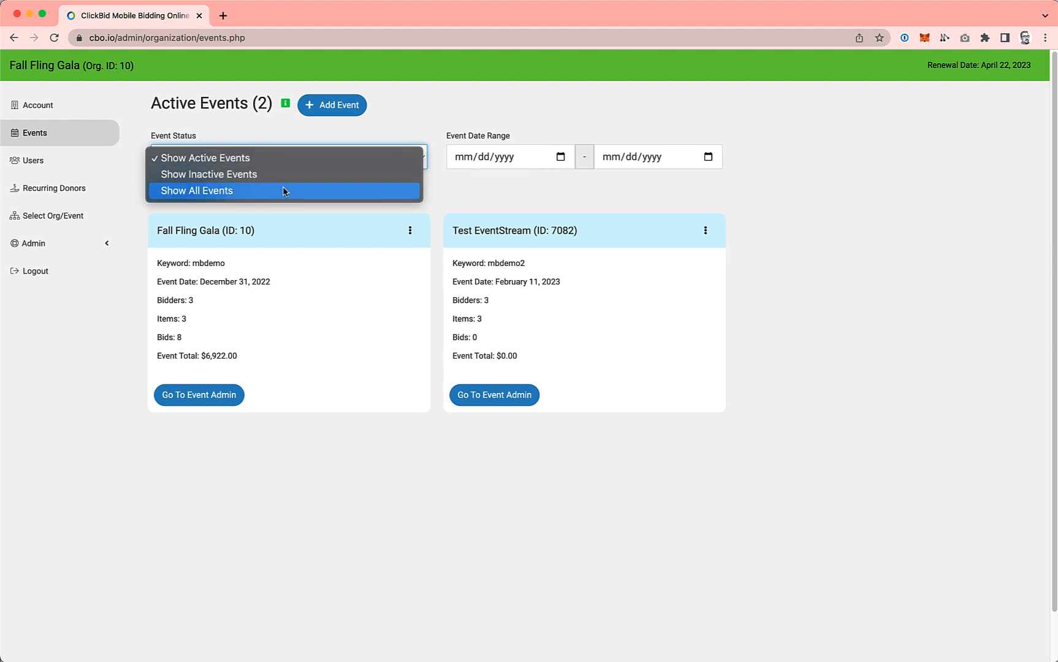
pyautogui.click(504, 187)
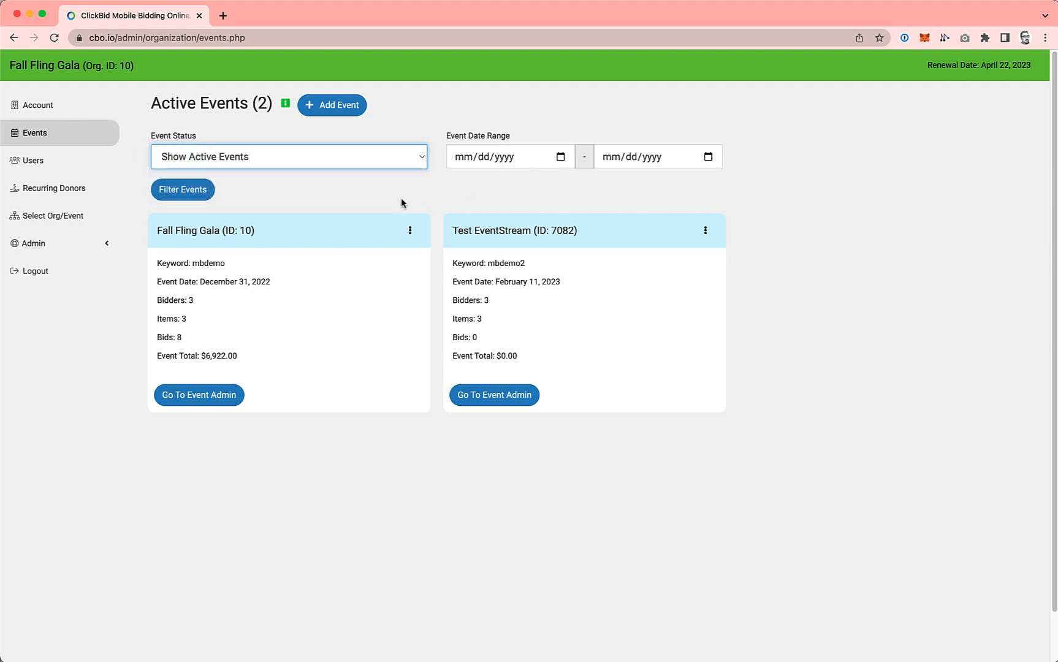
pyautogui.click(370, 207)
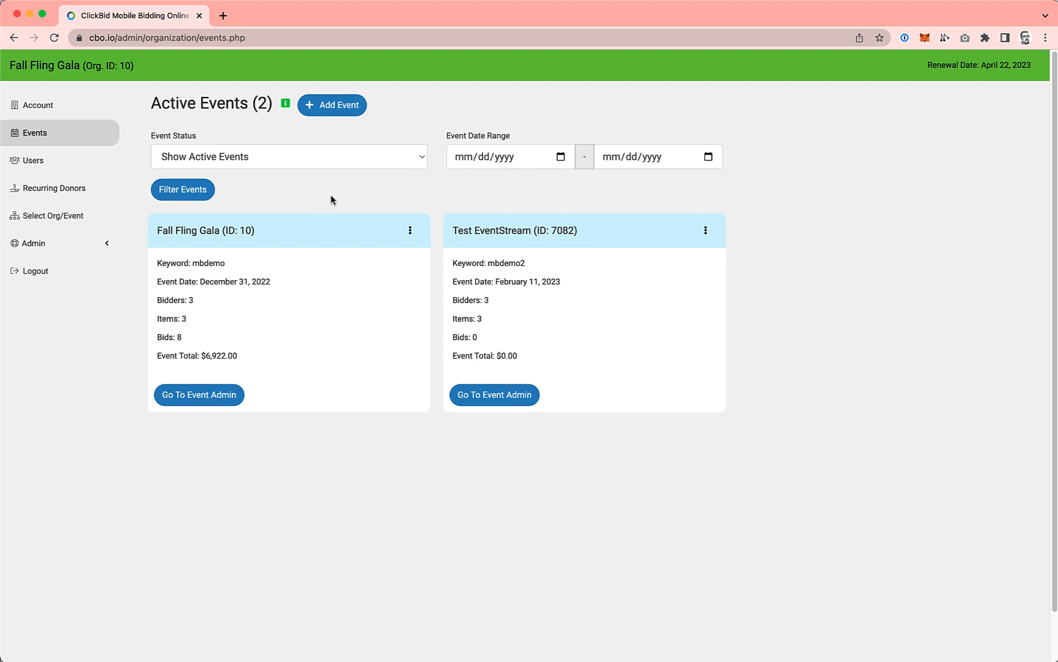
# Step: Start a new event with keyword "newmaevent" and name "MultiAdmin Event", keeping the default dates and time zone, and continue to the administrator info
pyautogui.click(339, 105)
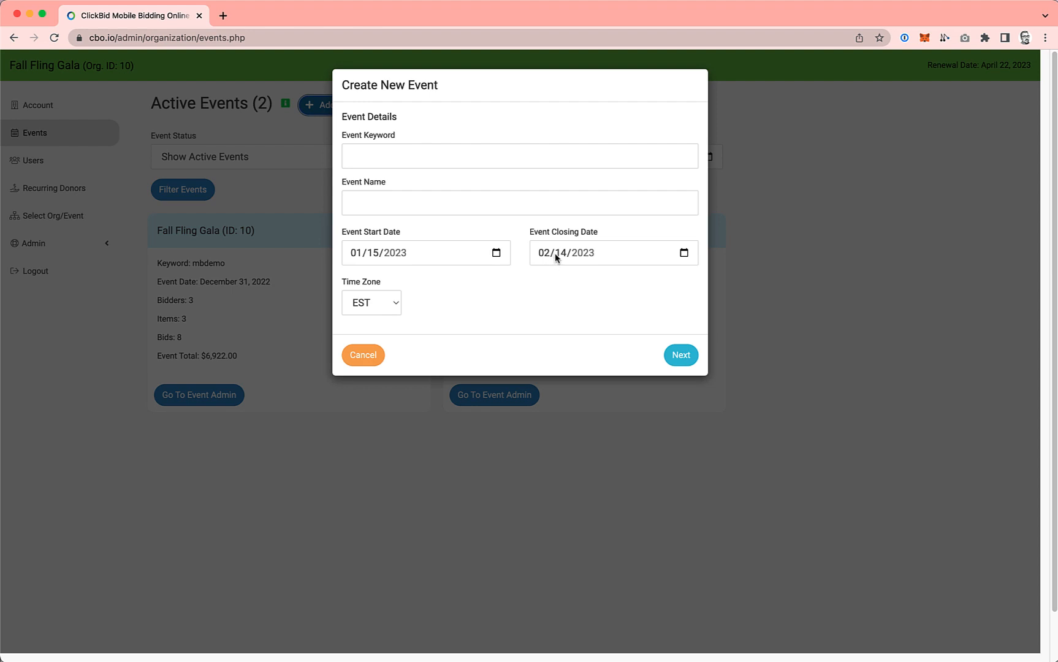
pyautogui.click(446, 154)
pyautogui.write('new')
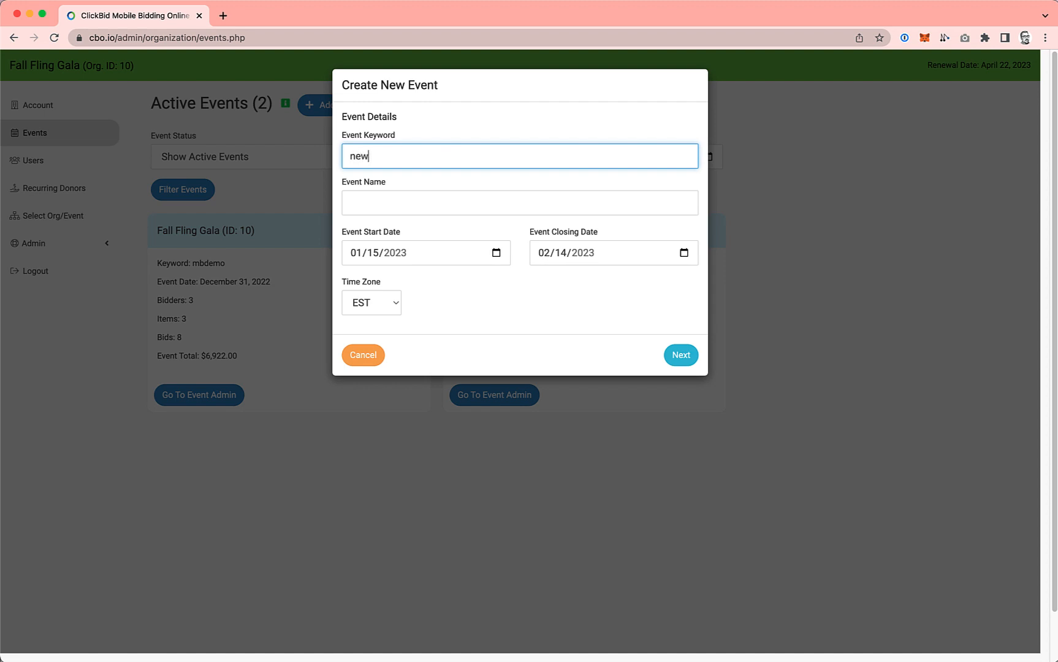
pyautogui.write('maevent')
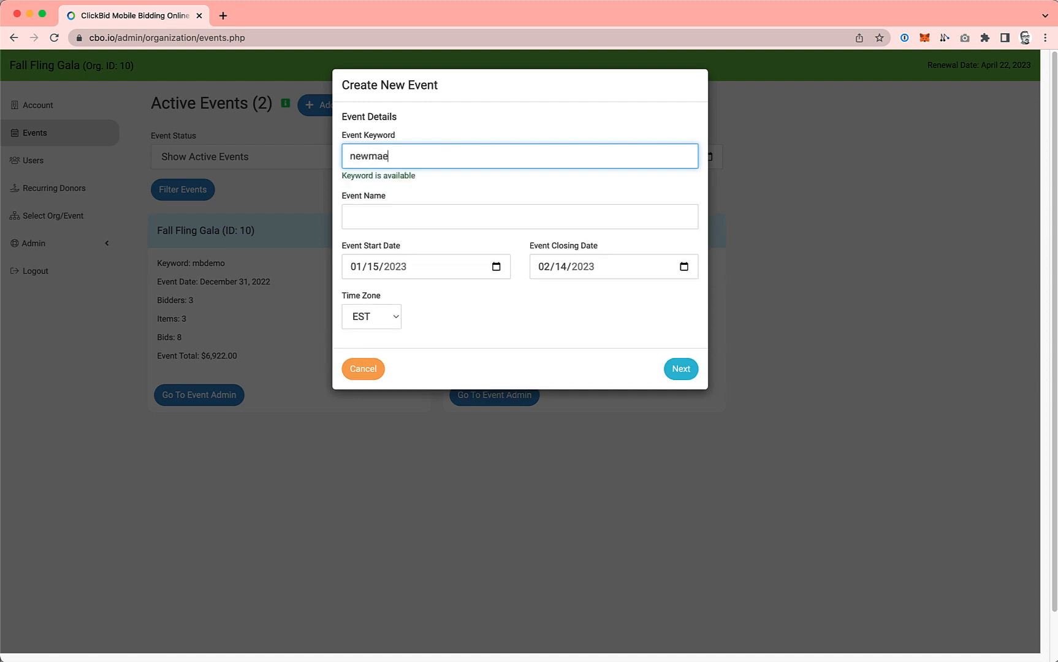
pyautogui.click(389, 218)
pyautogui.write('MultiA')
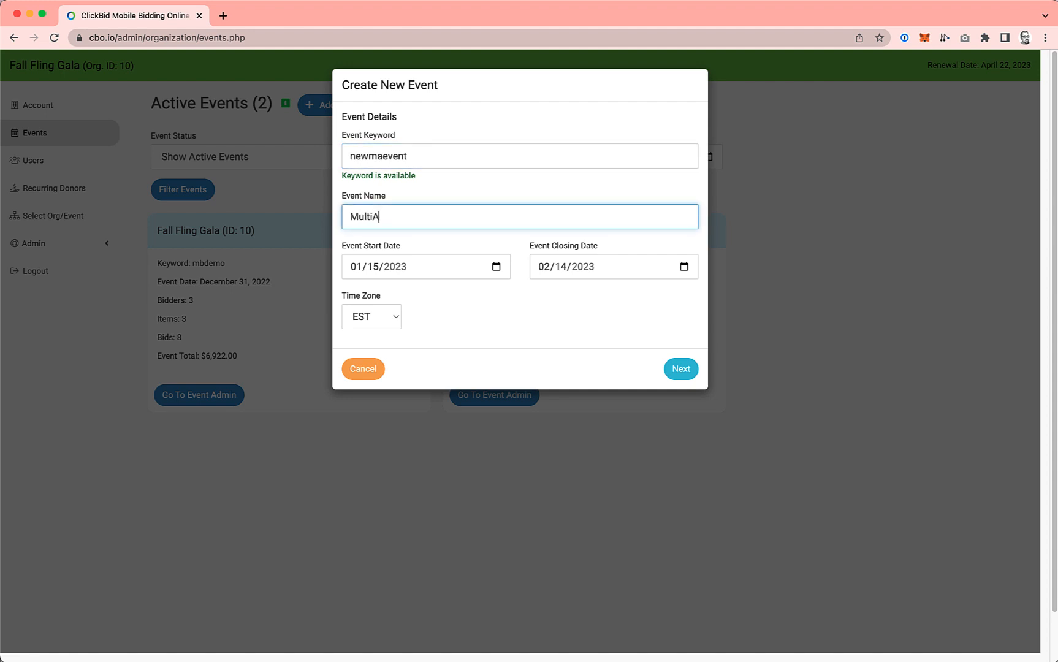
pyautogui.write('dmin Event')
pyautogui.click(679, 370)
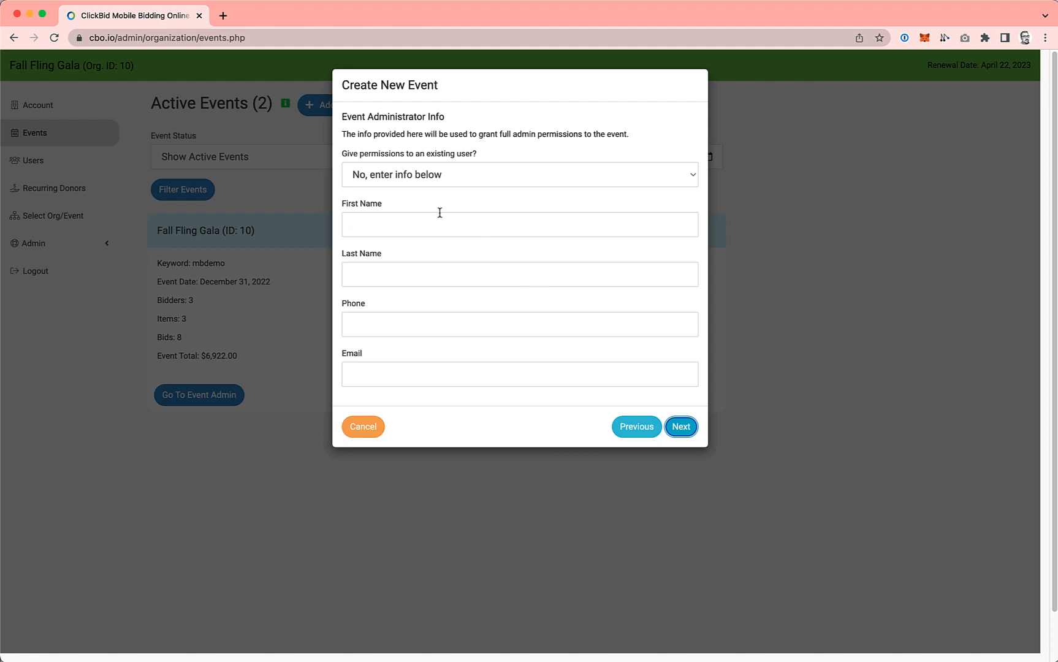
# Step: Keep "No, enter info below" for the event administrator and enter the administrator's first and last name
pyautogui.click(383, 177)
pyautogui.click(383, 178)
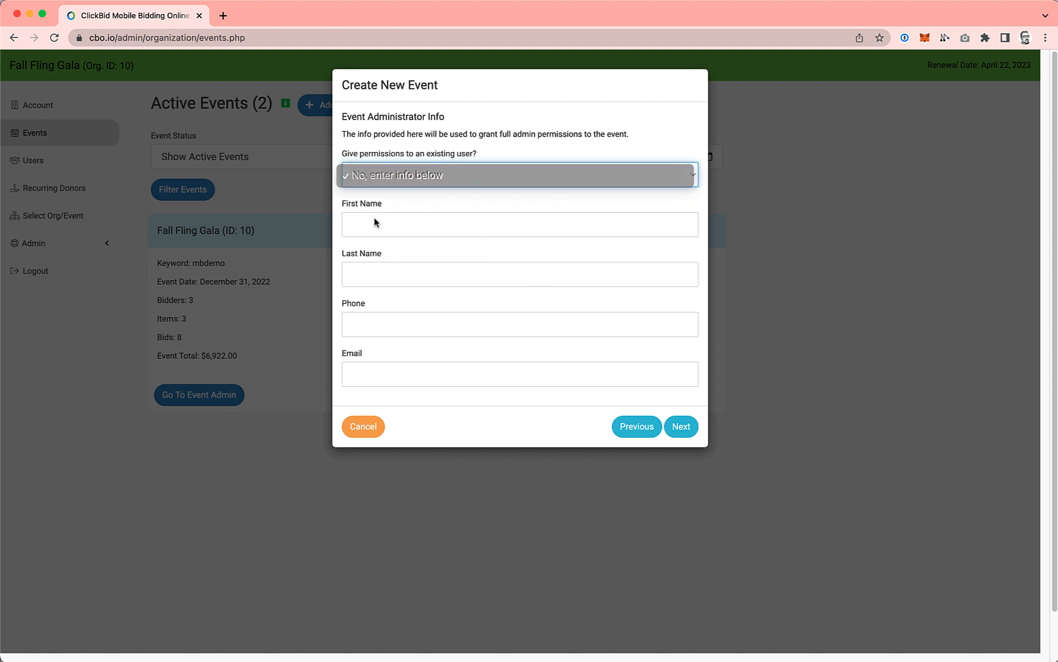
pyautogui.click(373, 220)
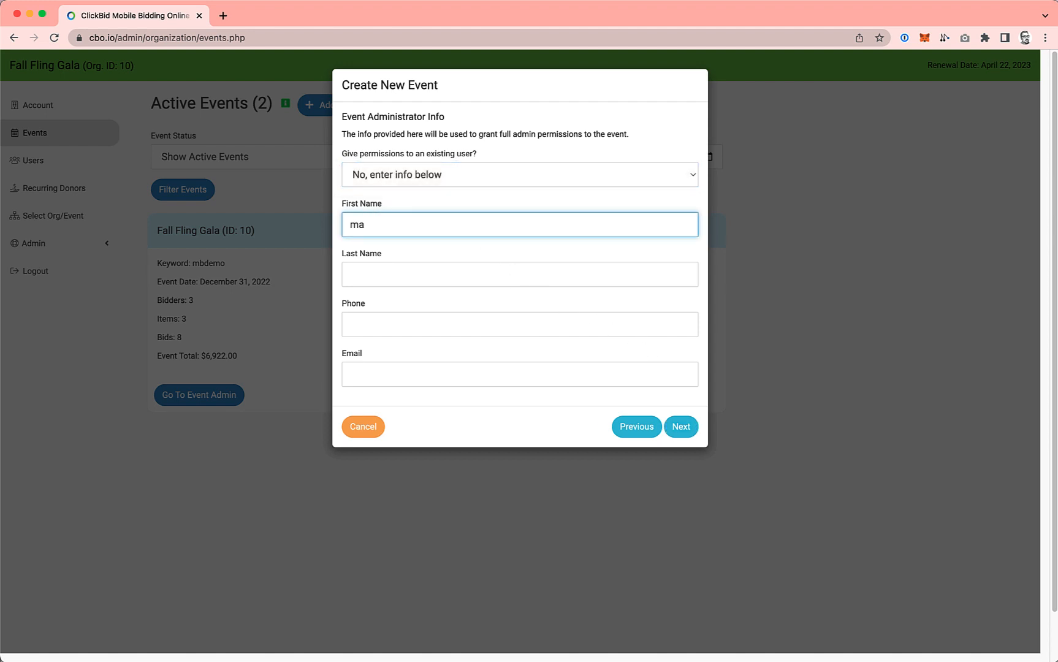
pyautogui.press('Tab')
pyautogui.press('Tab')
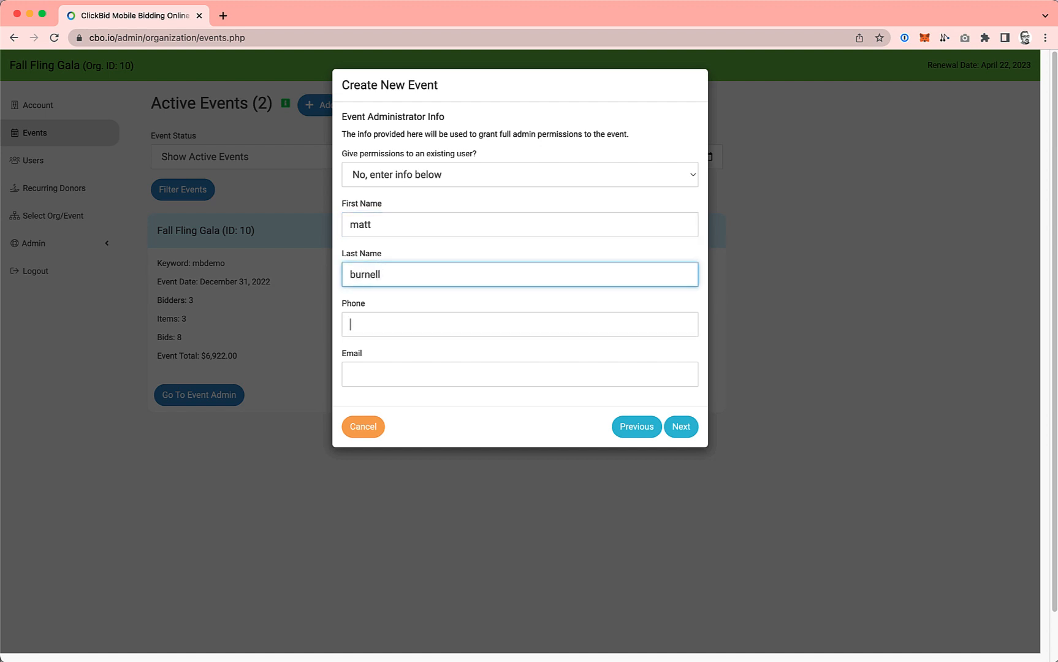
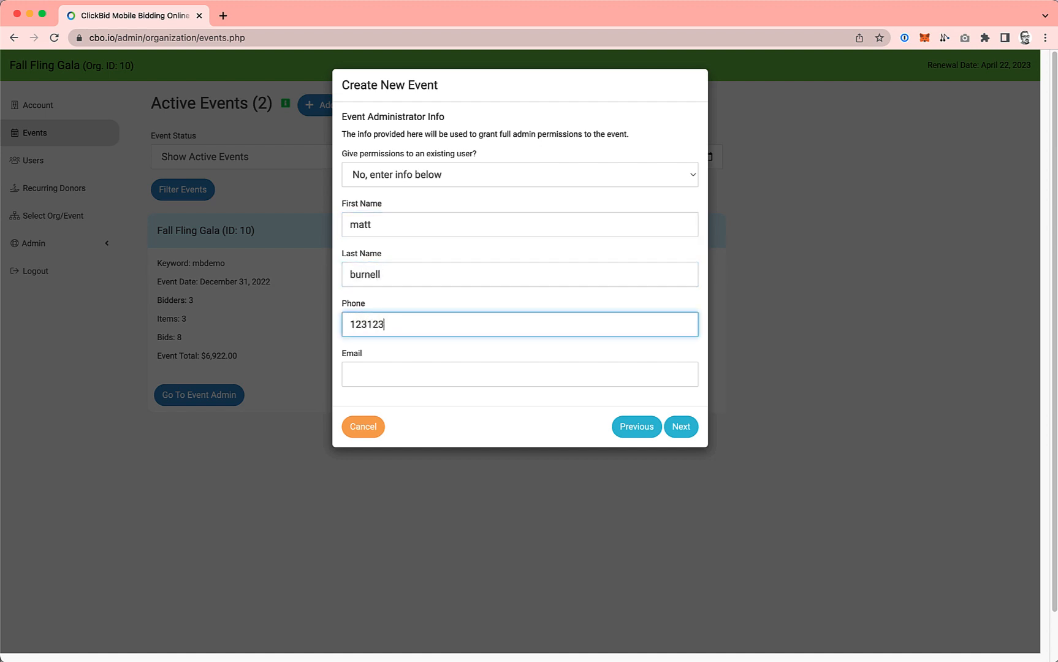
# Step: Enter the event administrator's phone number and email address, and continue to the event content
pyautogui.press('Tab')
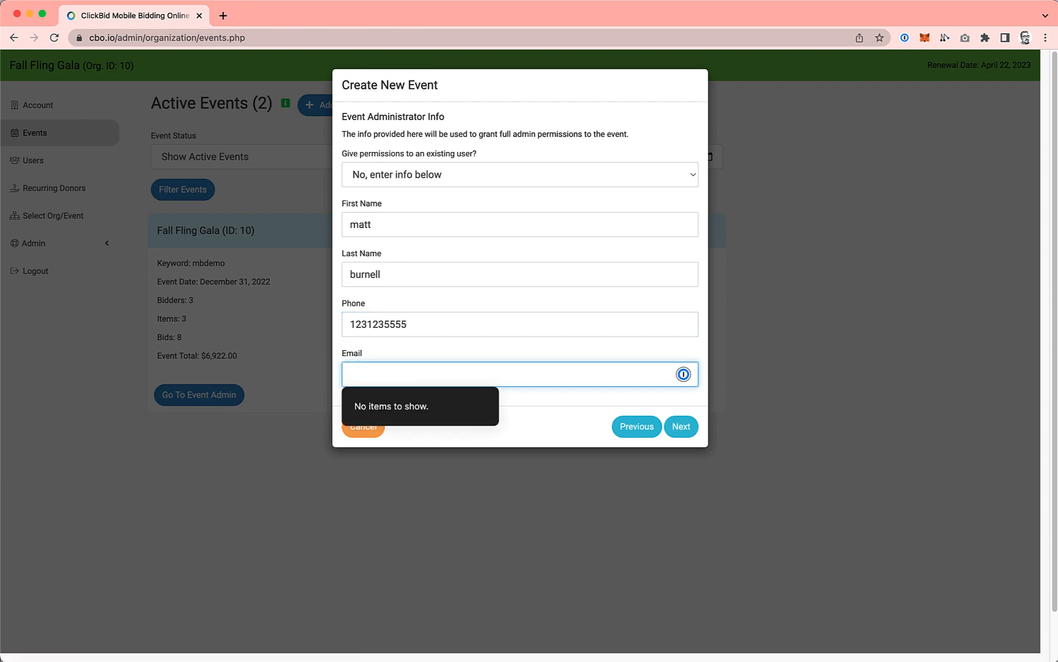
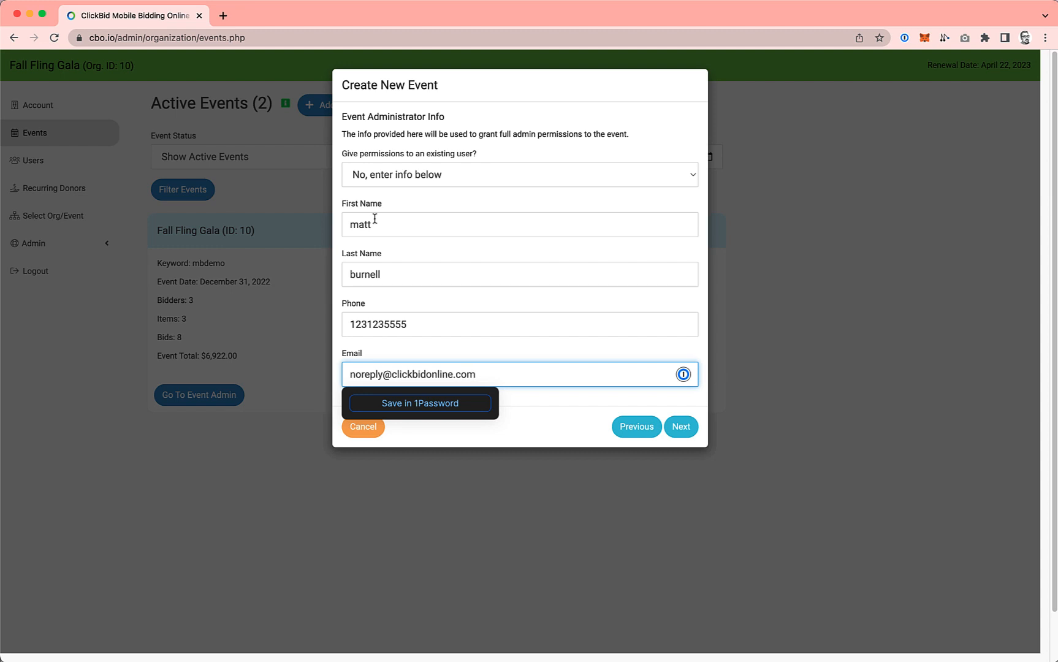
pyautogui.click(679, 428)
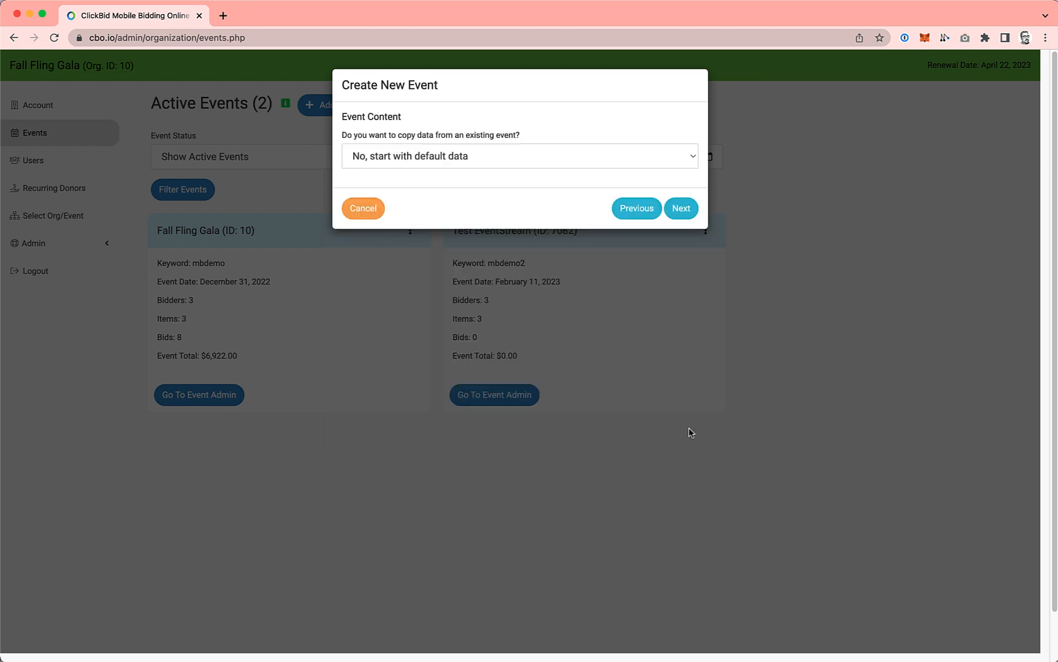
# Step: Copy Bidders, Items and Item Donors, Landing Page Settings, Merchant Account and Custom CSS from Fall Fling Gala, and continue to the confirmation
pyautogui.click(457, 161)
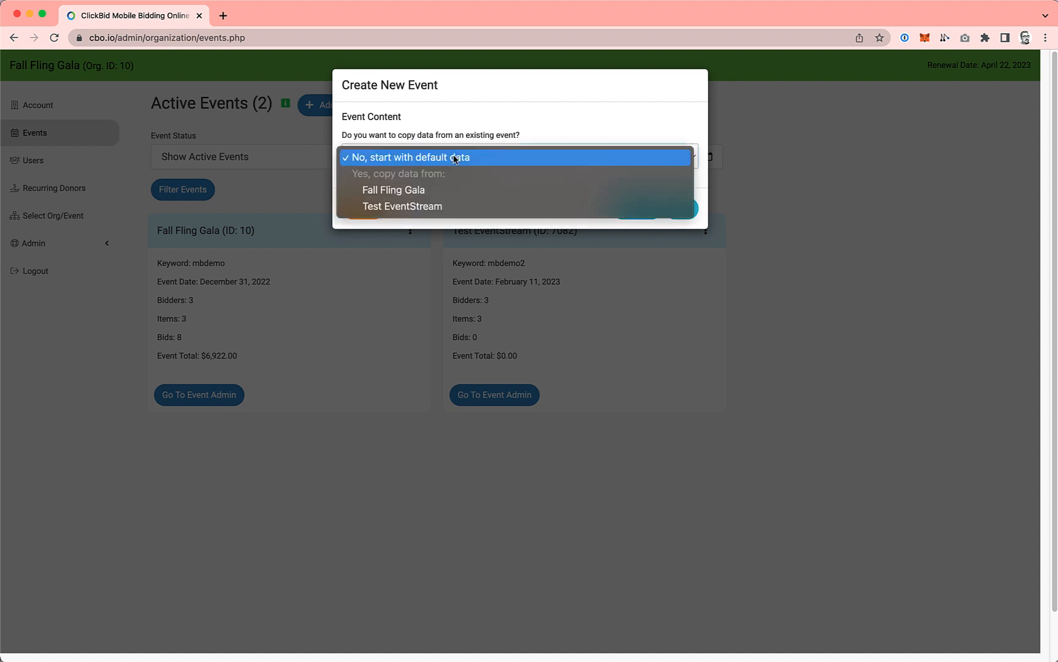
pyautogui.click(393, 191)
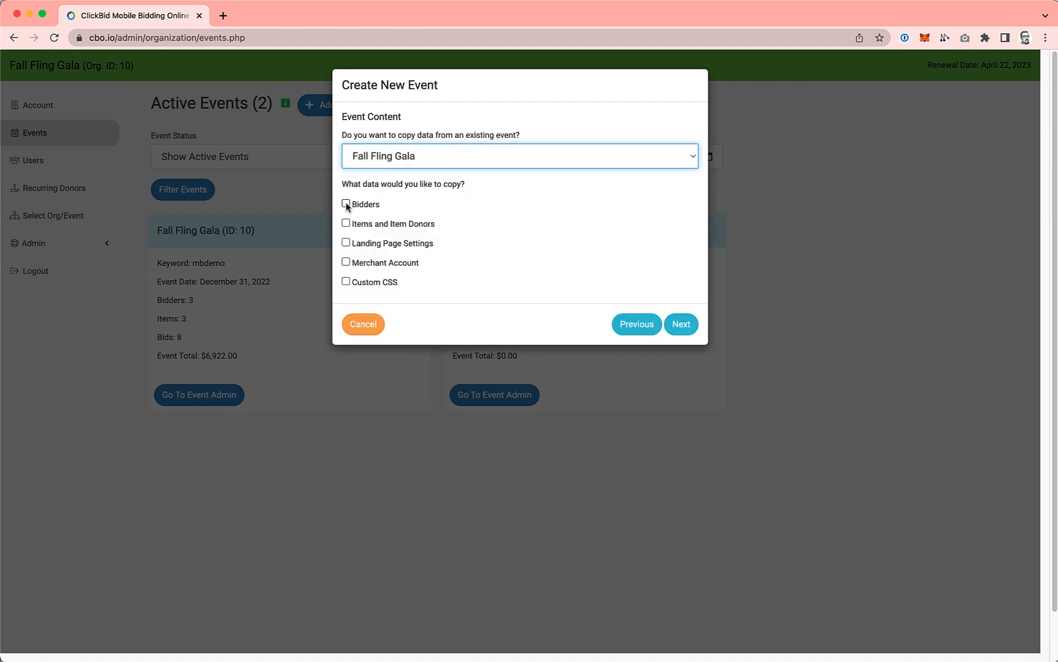
pyautogui.click(346, 204)
pyautogui.click(347, 224)
pyautogui.click(346, 242)
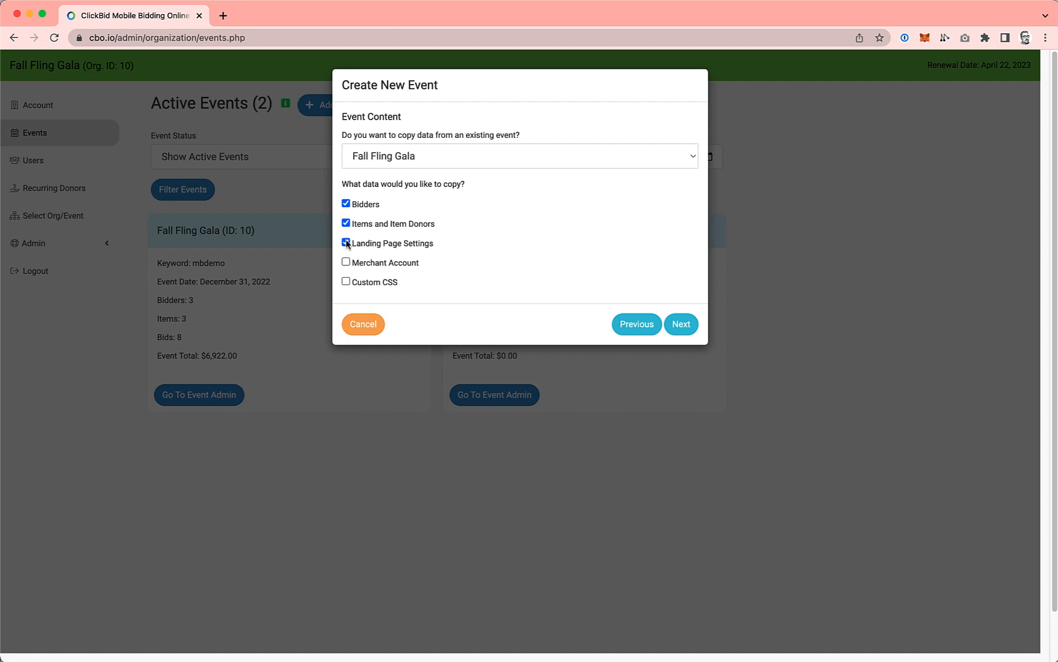
pyautogui.click(347, 262)
pyautogui.click(346, 282)
pyautogui.click(679, 326)
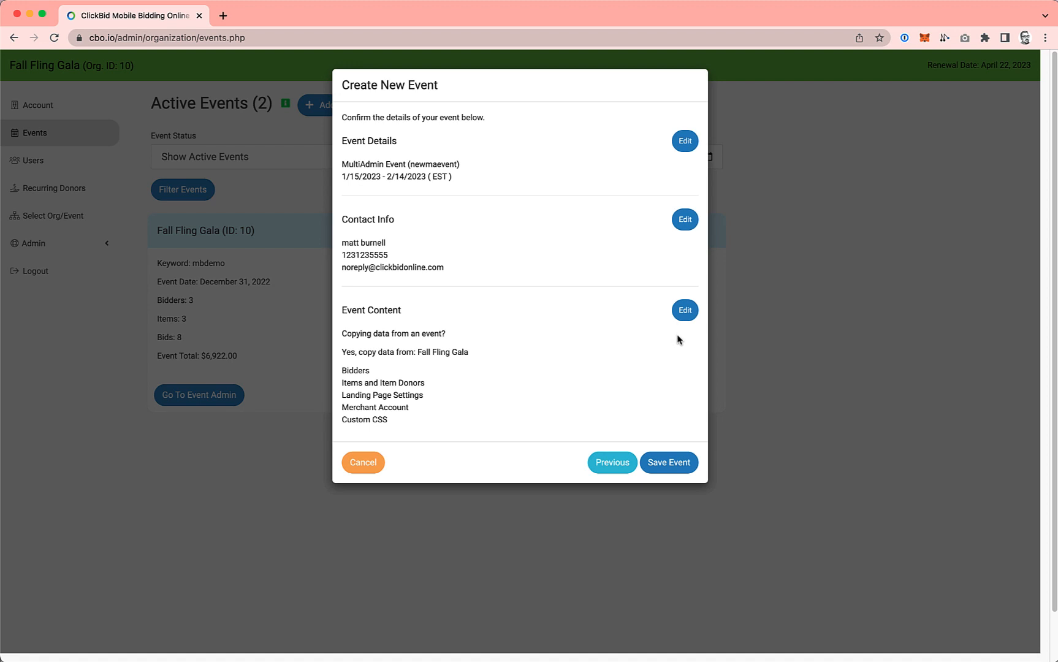
# Step: Save the new event and open the MultiAdmin Event's admin to look over its welcome page
pyautogui.click(675, 469)
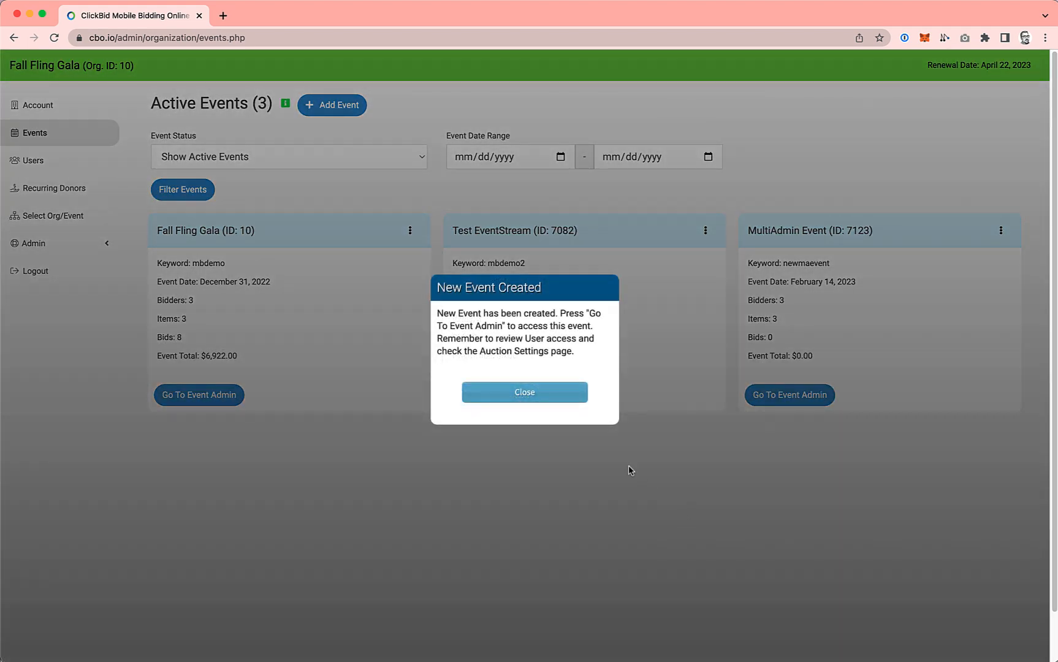
pyautogui.click(550, 394)
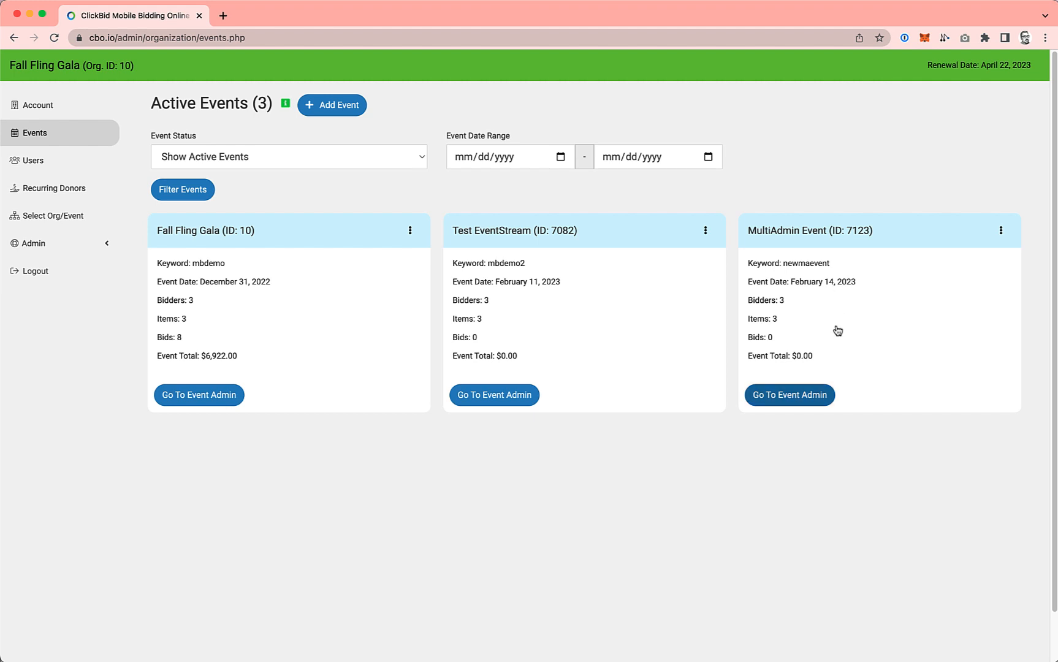
pyautogui.click(810, 399)
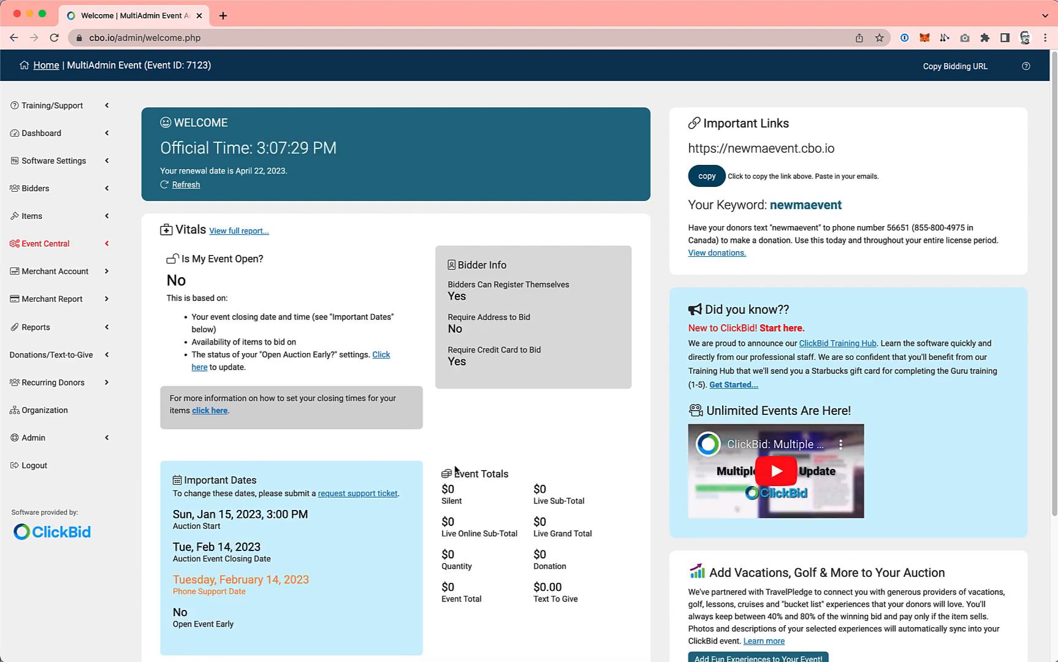
pyautogui.scroll(-3, 455, 470)
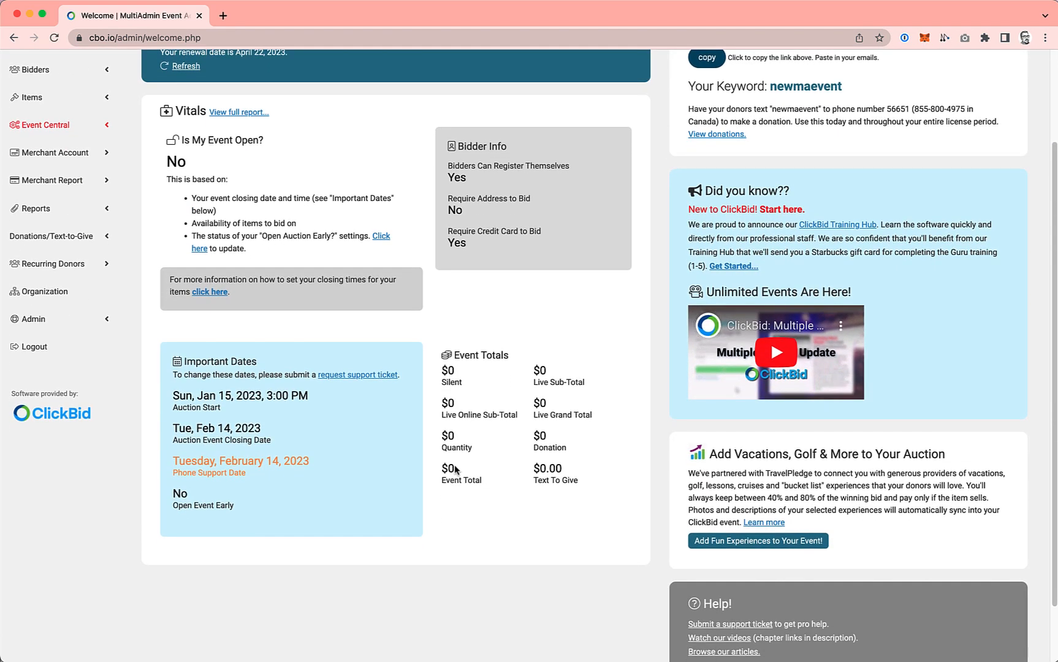
pyautogui.scroll(3, 377, 318)
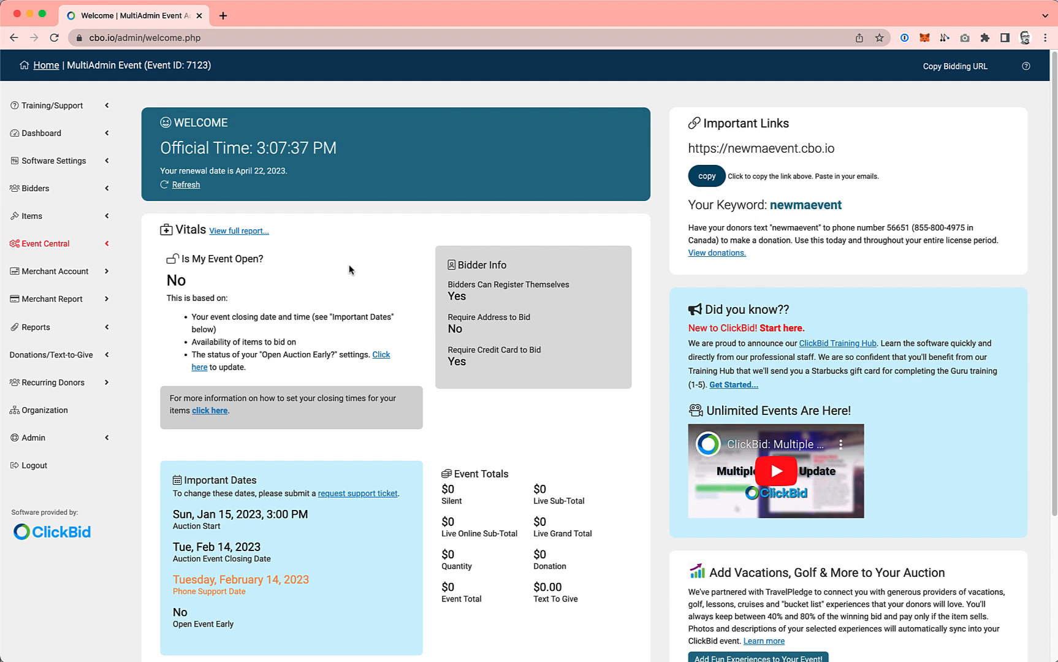
# Step: Return to the organization's event list and view the blank new event form without creating another event
pyautogui.click(37, 411)
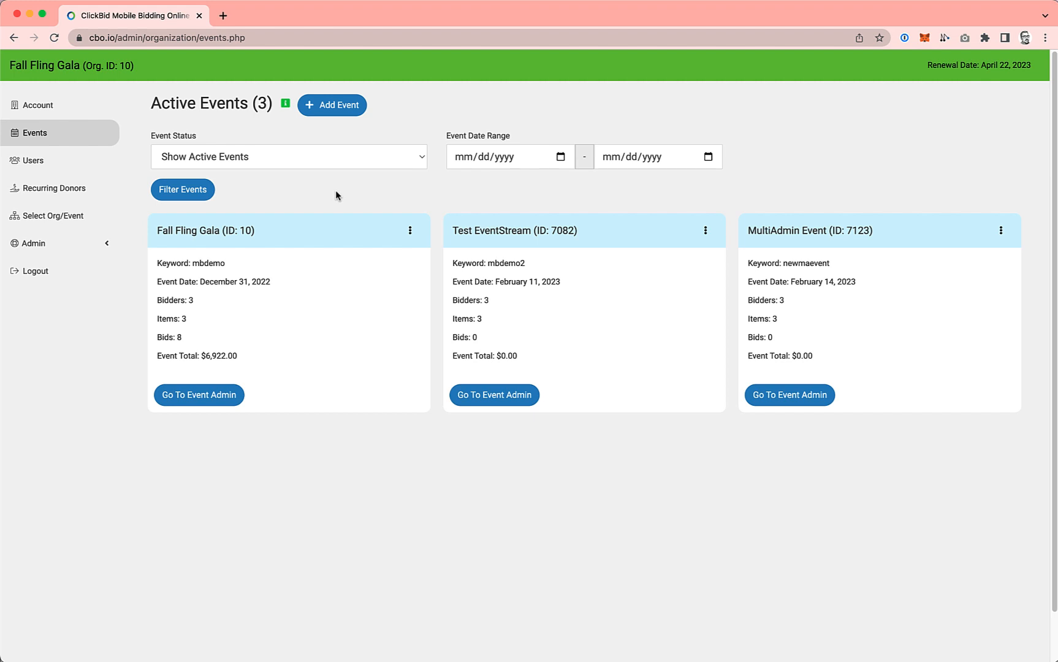
pyautogui.click(344, 109)
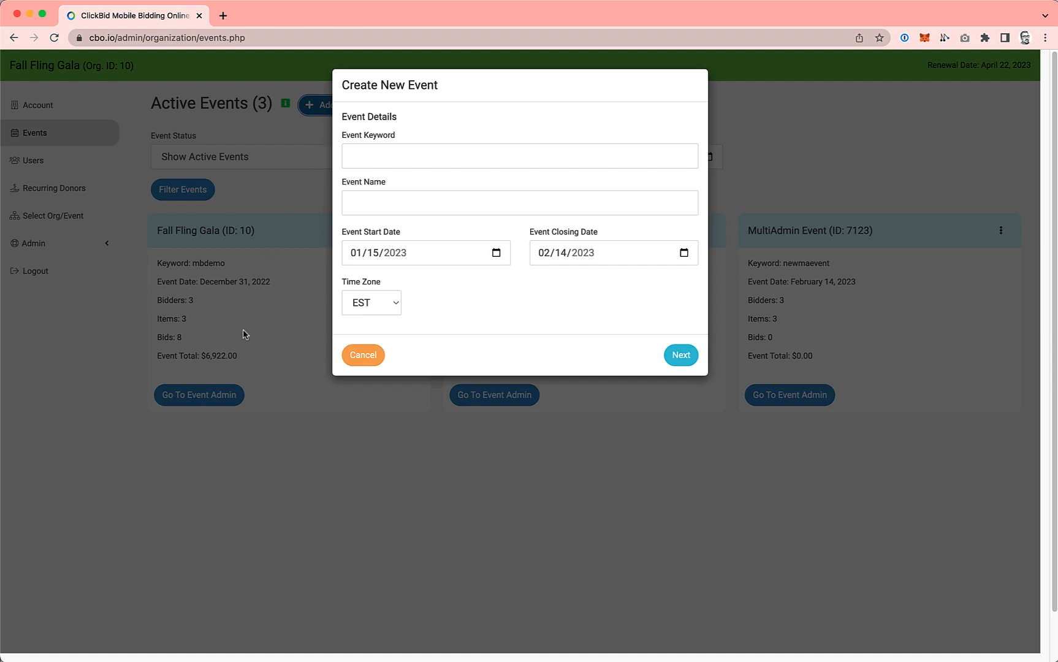
pyautogui.click(362, 355)
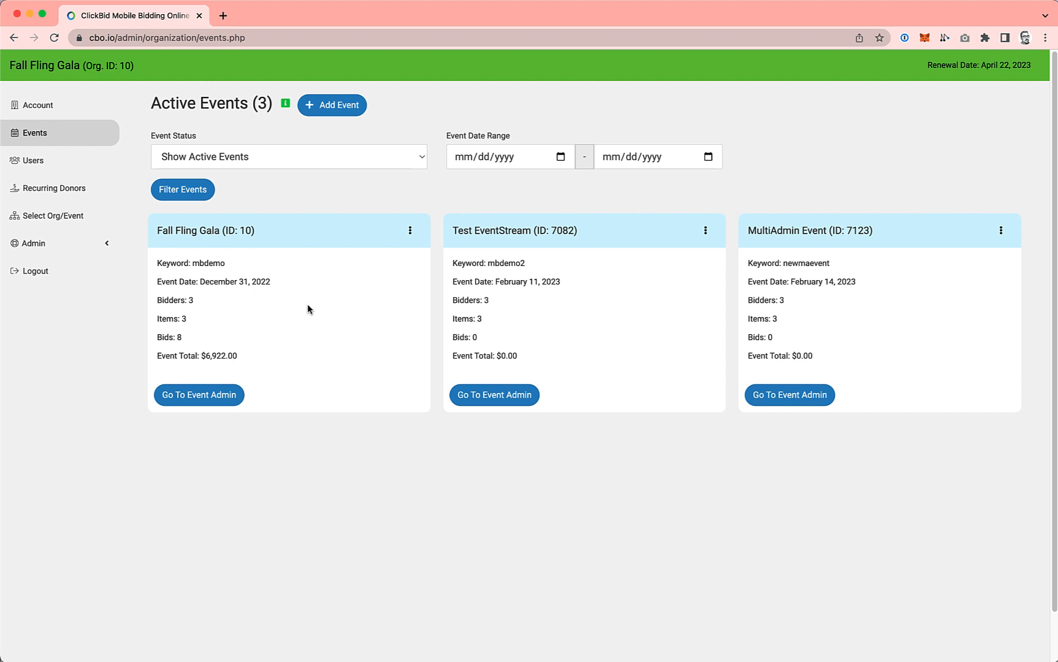
# Step: View the software settings options in the Fall Fling Gala event admin, and return to the organization's event list
pyautogui.click(213, 396)
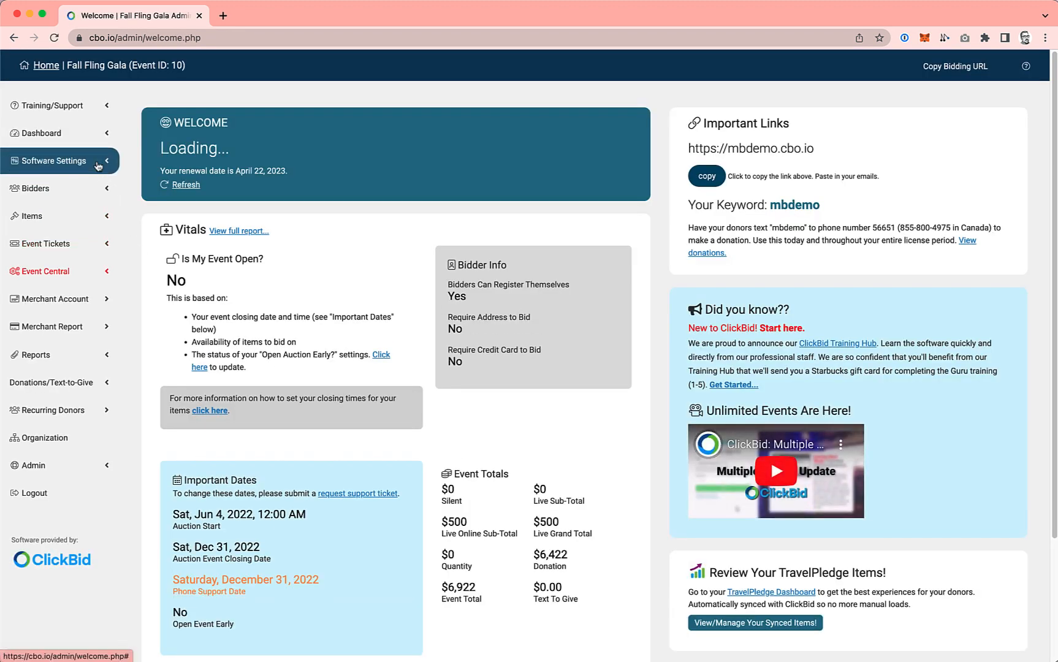
pyautogui.click(97, 162)
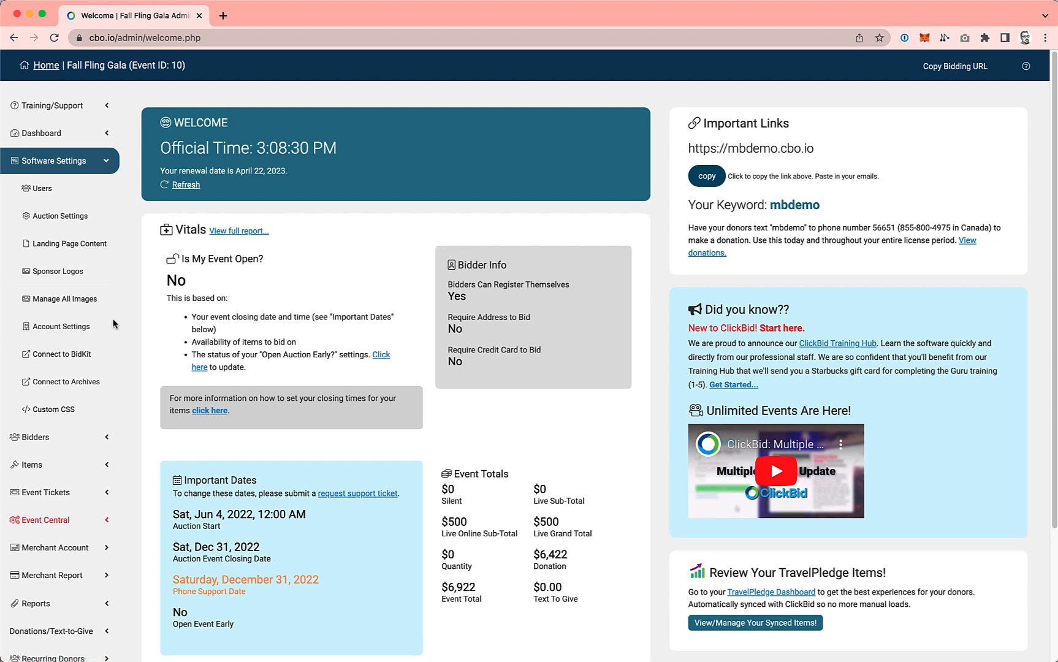
pyautogui.scroll(-3, 93, 399)
pyautogui.click(56, 520)
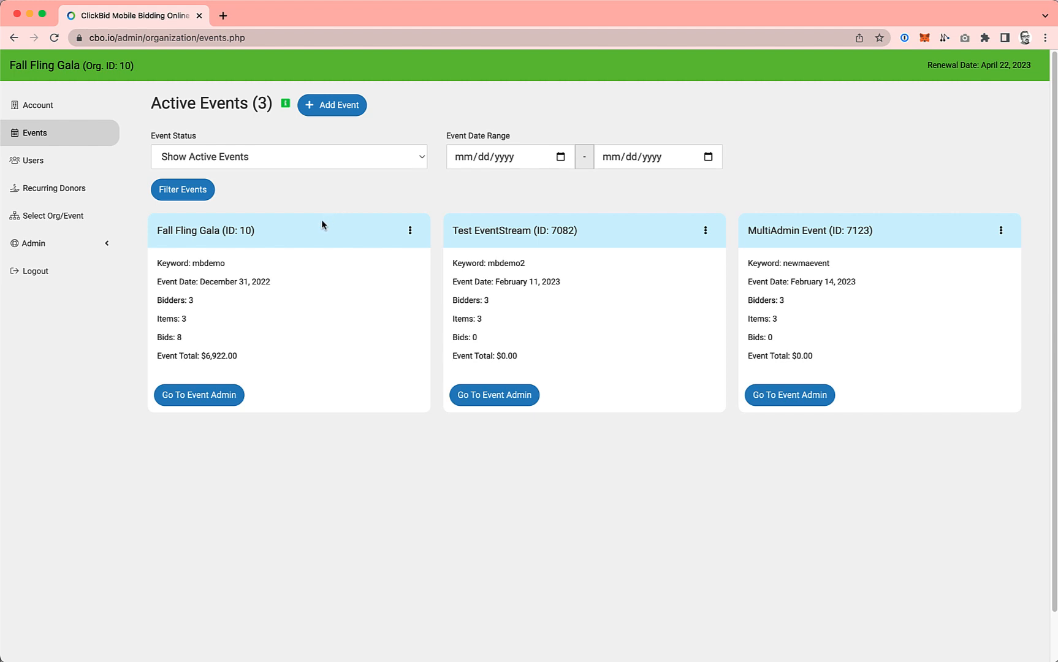
# Step: Open the user permissions in the Fall Fling Gala event admin and select Test User
pyautogui.click(212, 401)
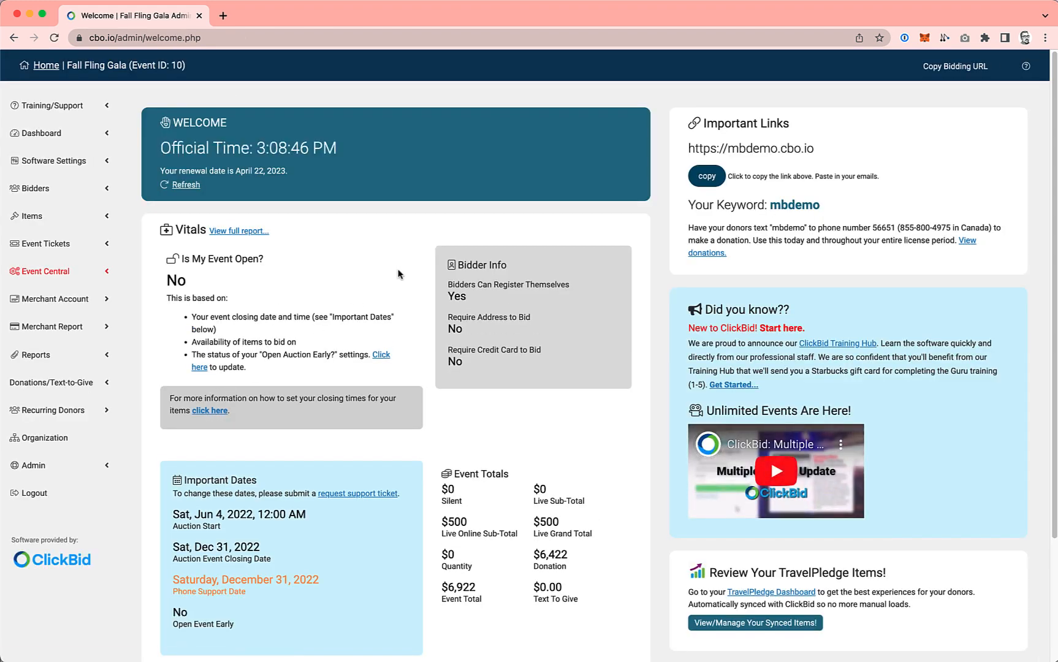
pyautogui.click(54, 161)
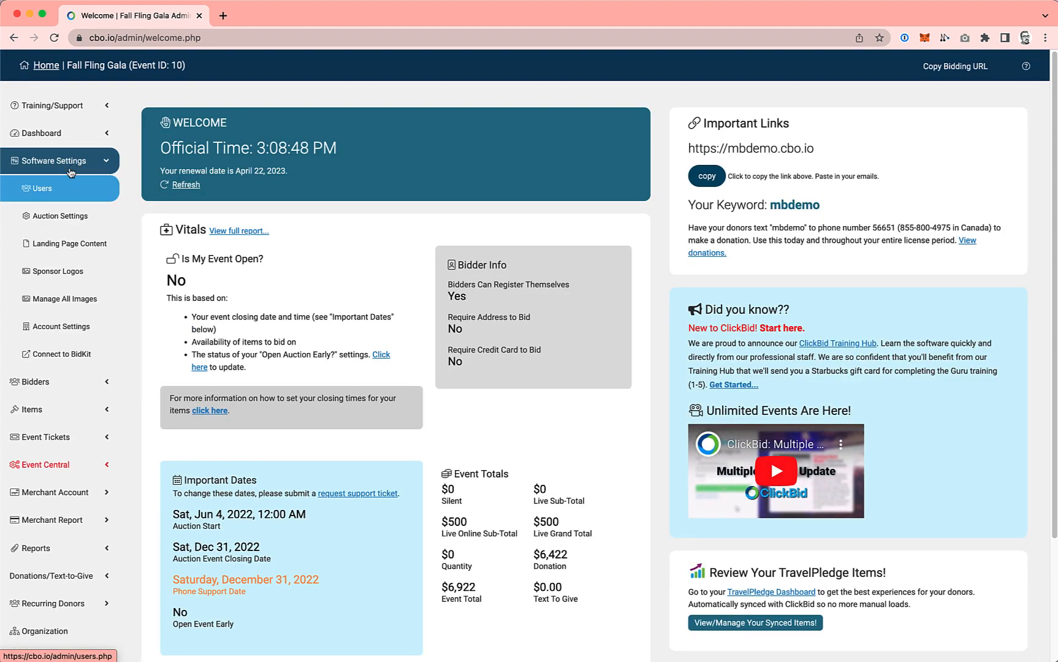
pyautogui.click(49, 197)
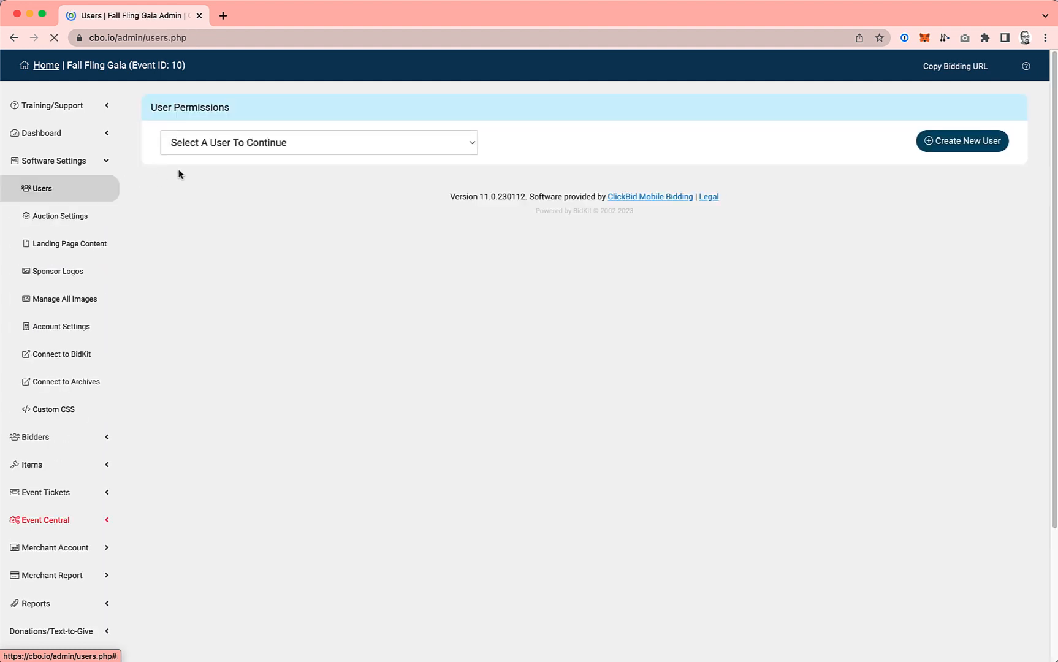
pyautogui.click(312, 152)
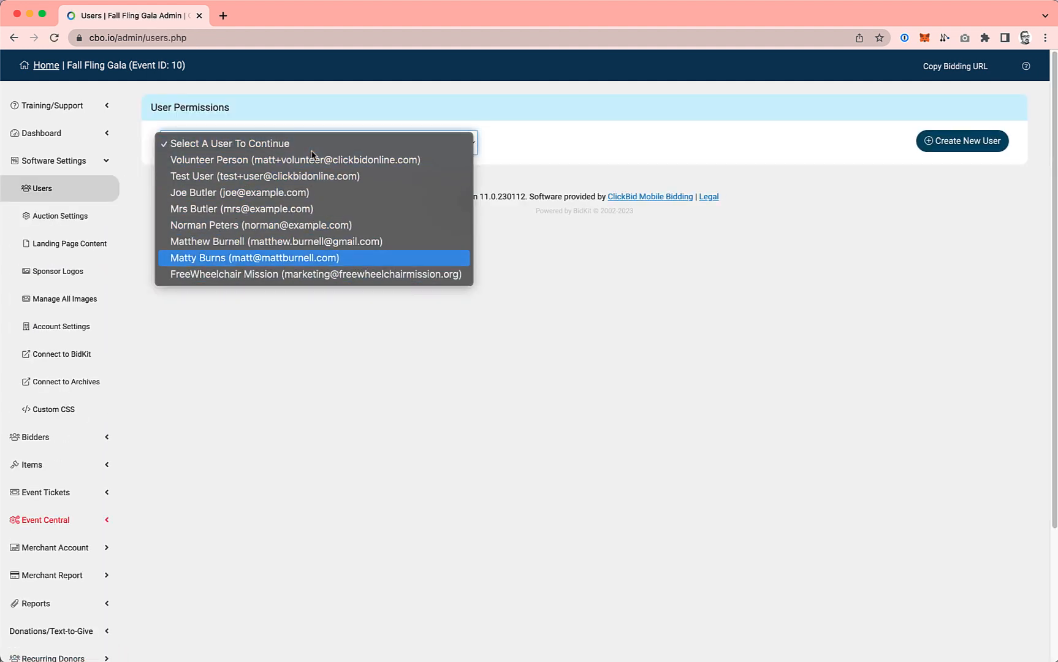
pyautogui.click(255, 176)
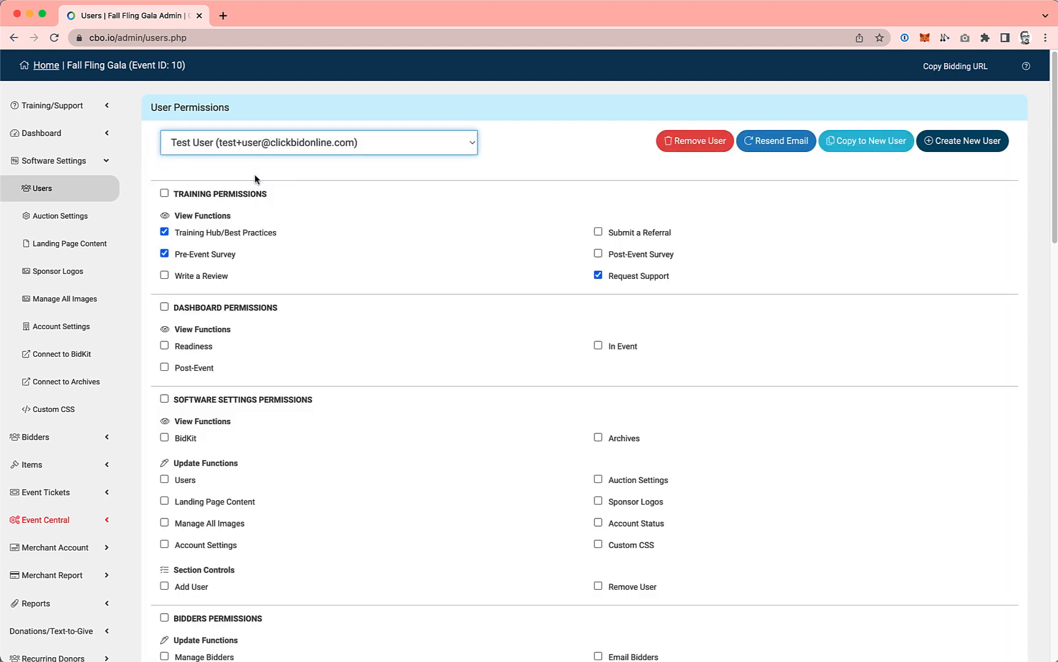
# Step: Grant Test User all Butler permissions for the Fall Fling Gala event
pyautogui.scroll(-5, 342, 253)
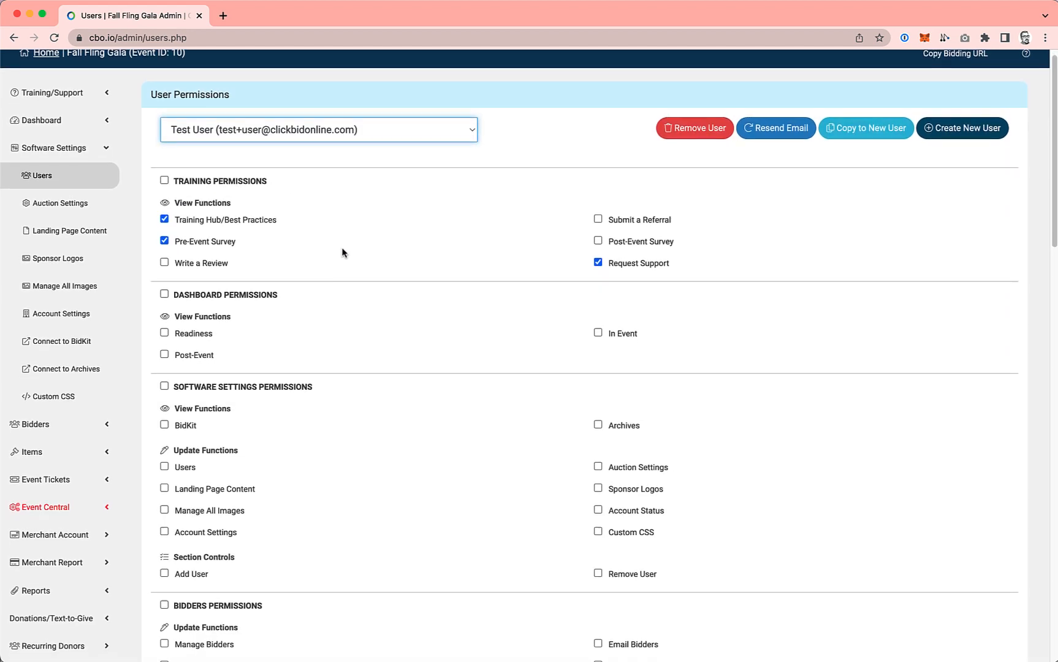
pyautogui.scroll(-15, 342, 253)
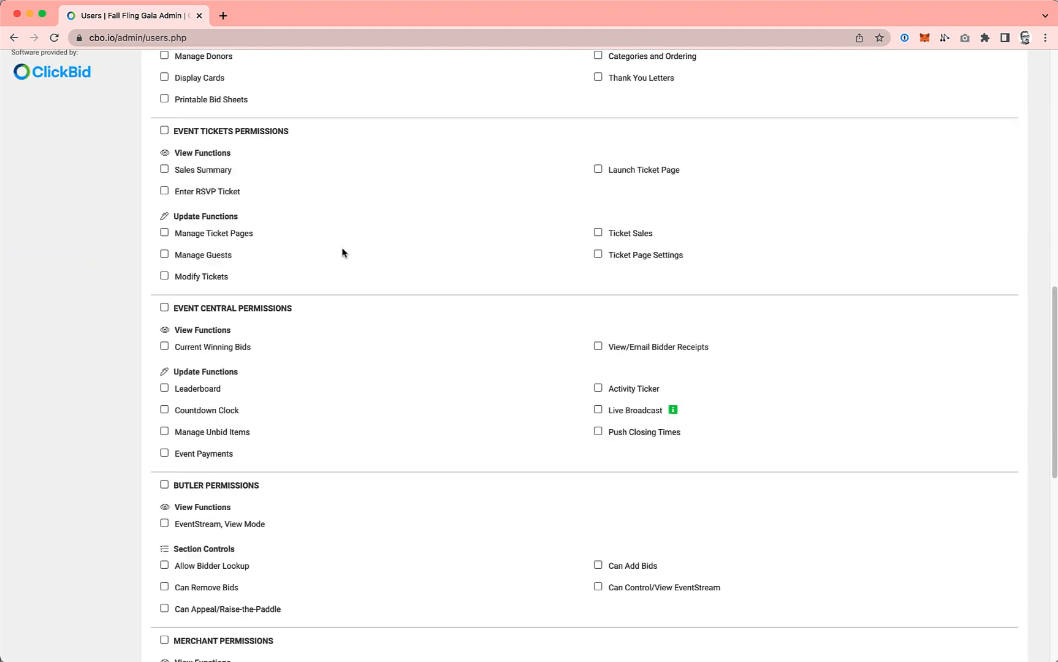
pyautogui.scroll(-3, 342, 252)
pyautogui.scroll(6, 342, 253)
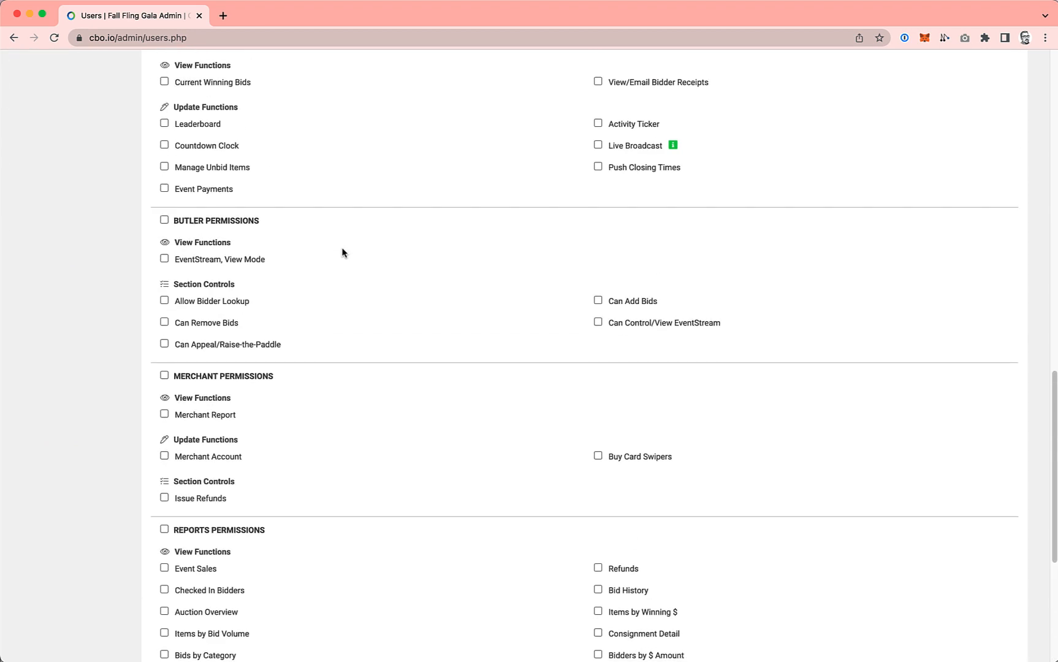
pyautogui.click(165, 276)
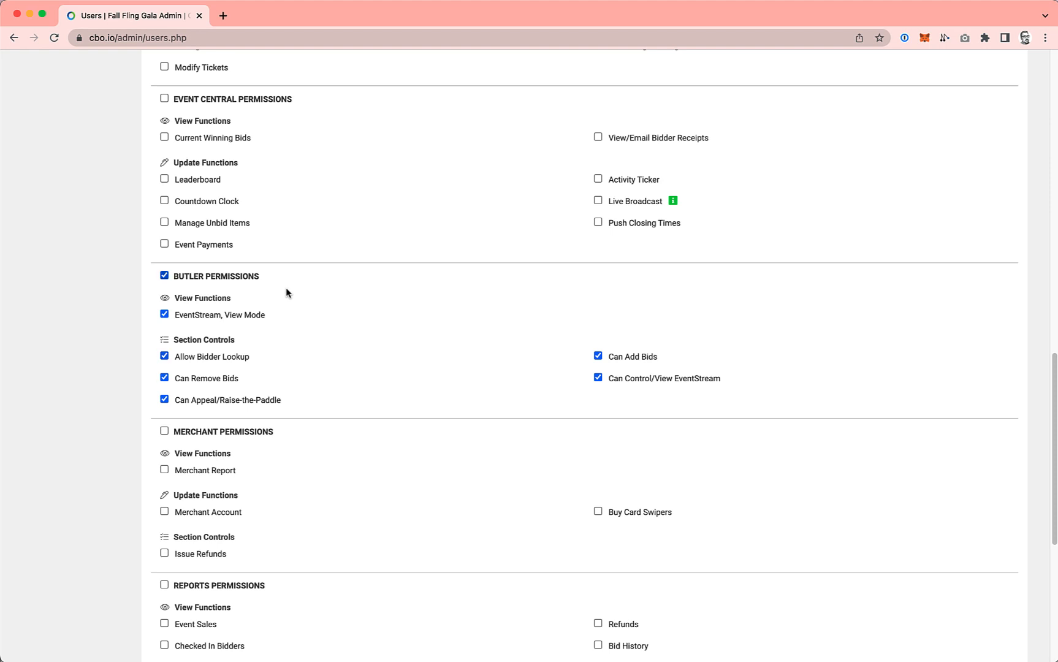
pyautogui.scroll(3, 364, 357)
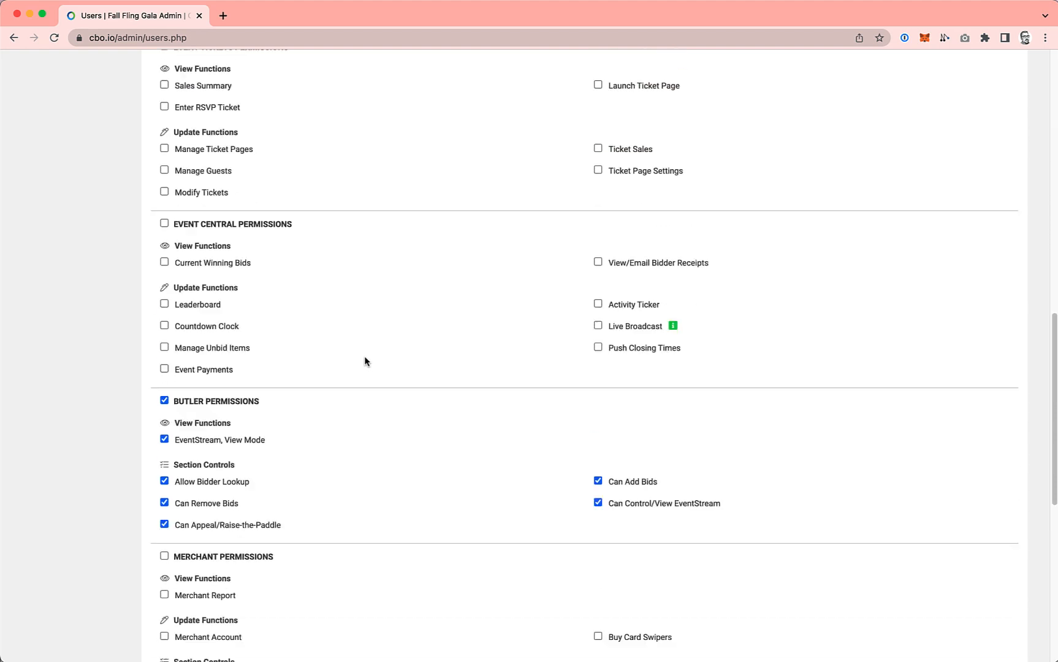
pyautogui.scroll(15, 365, 359)
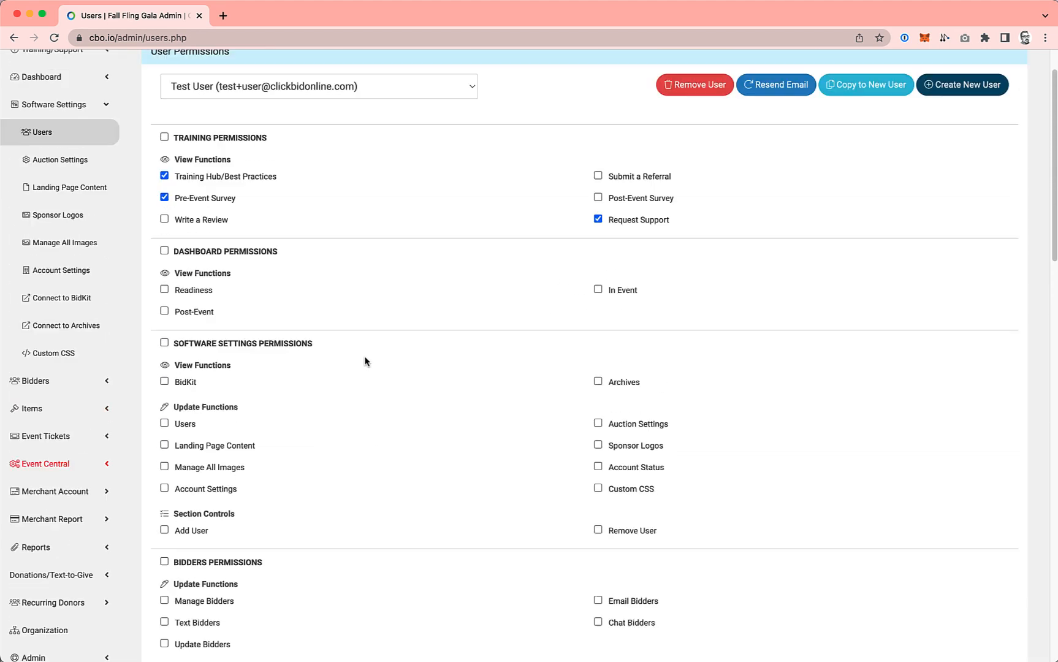
pyautogui.scroll(2, 365, 360)
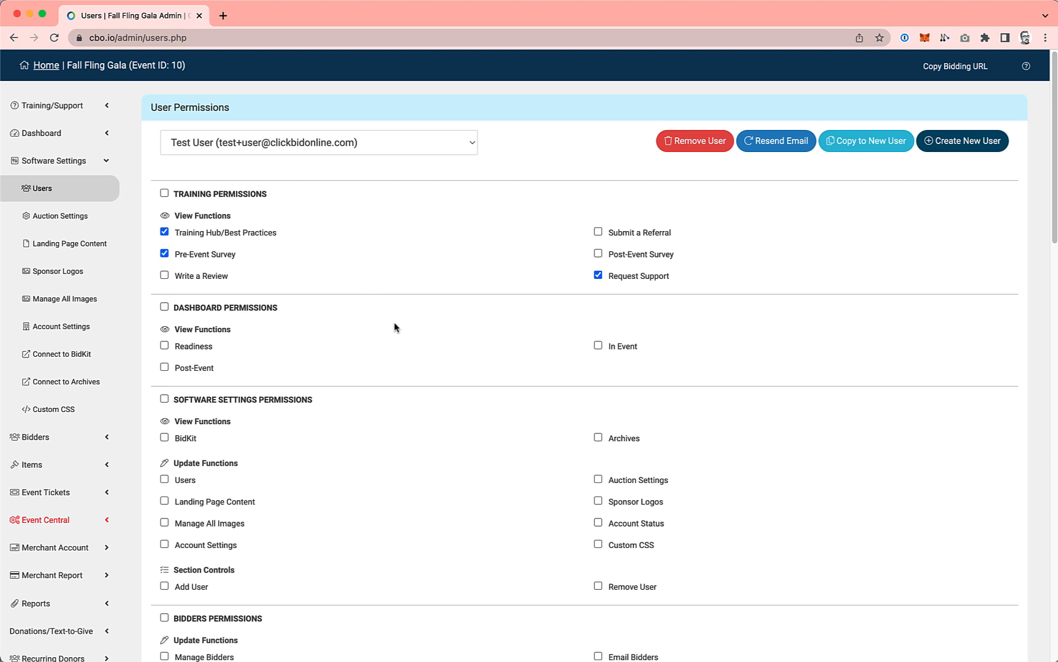
# Step: Return to the organization and display Test User's organization-level permissions
pyautogui.scroll(-5, 123, 422)
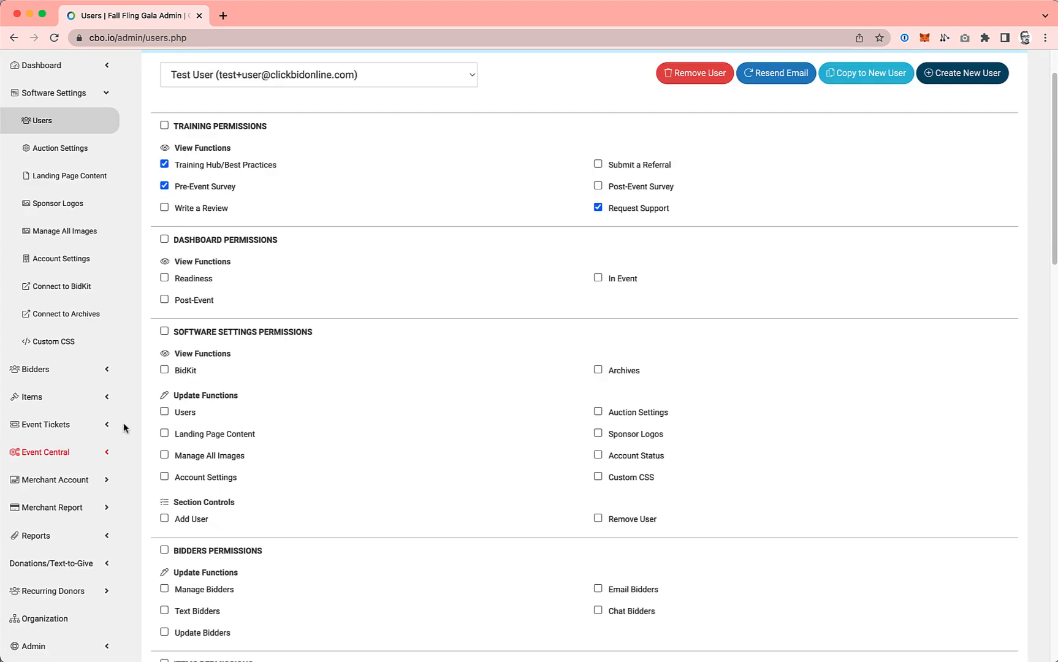
pyautogui.click(45, 361)
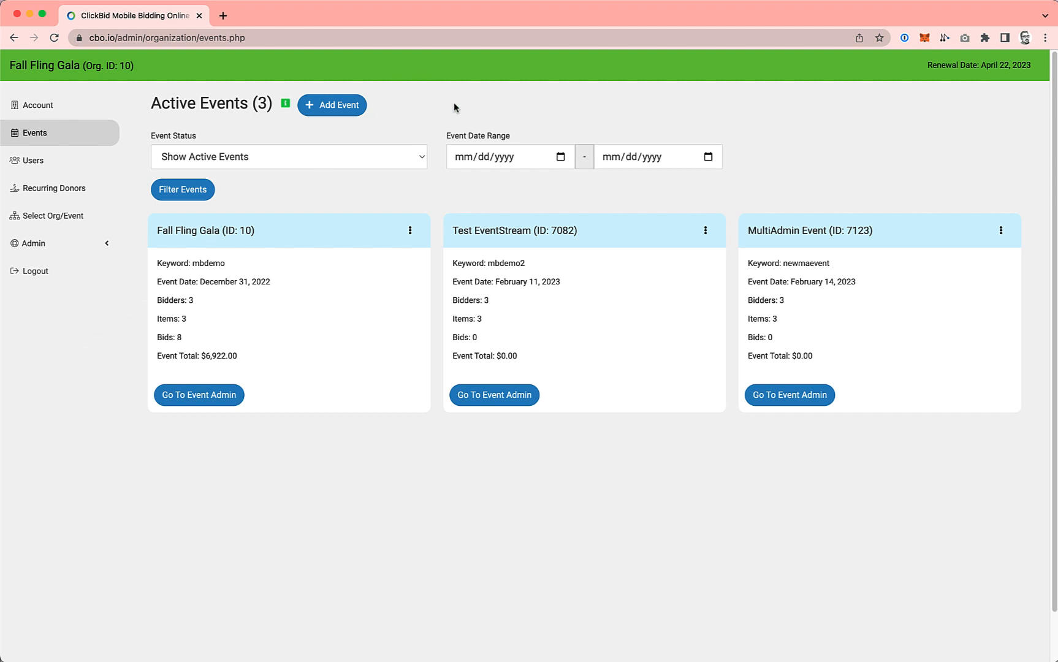
pyautogui.click(40, 166)
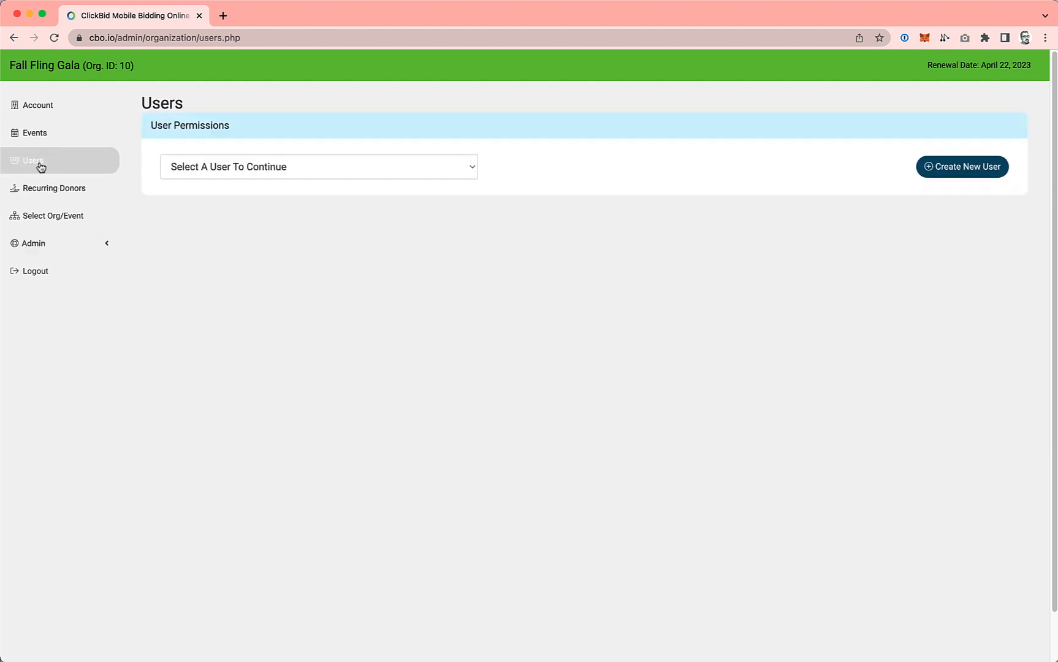
pyautogui.click(184, 168)
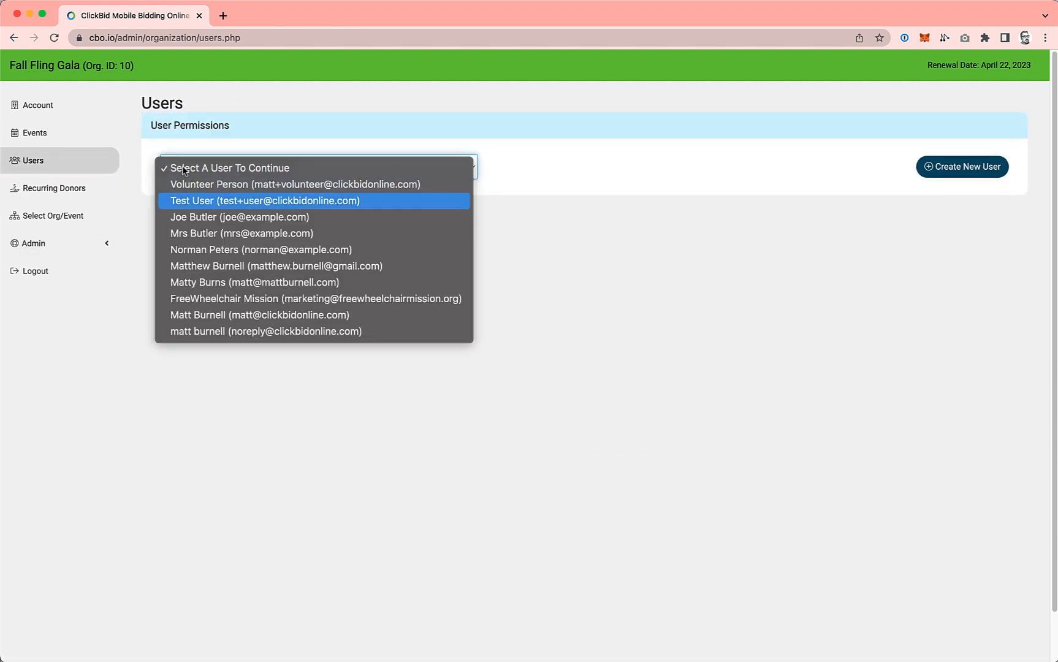
pyautogui.click(201, 203)
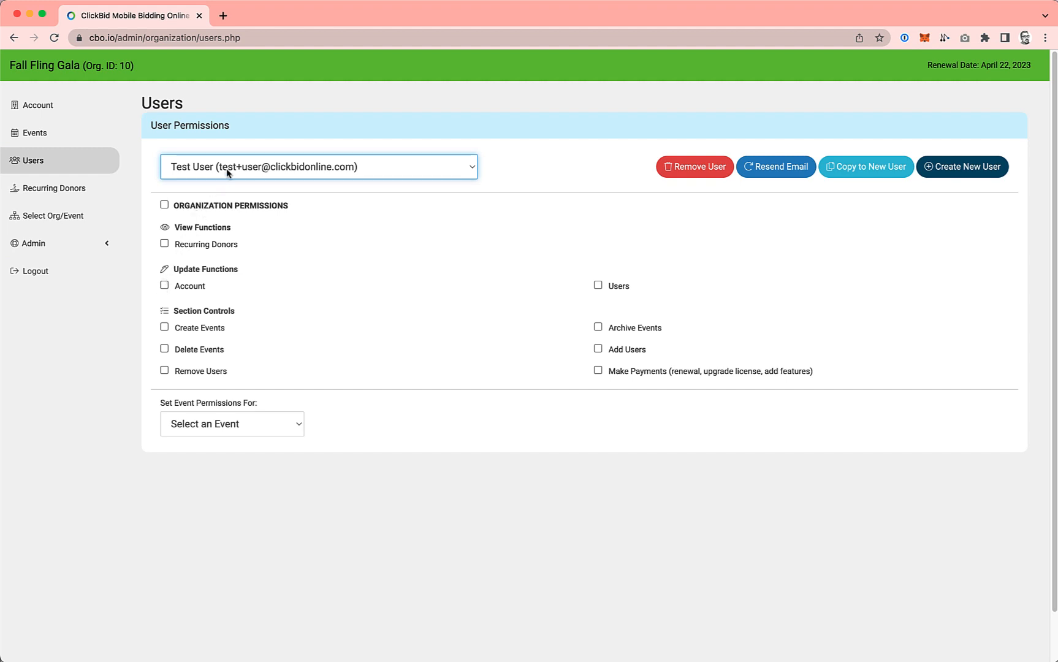
# Step: Show Test User's event permissions for Fall Fling Gala and examine the training, Event Central and Butler sections
pyautogui.click(275, 422)
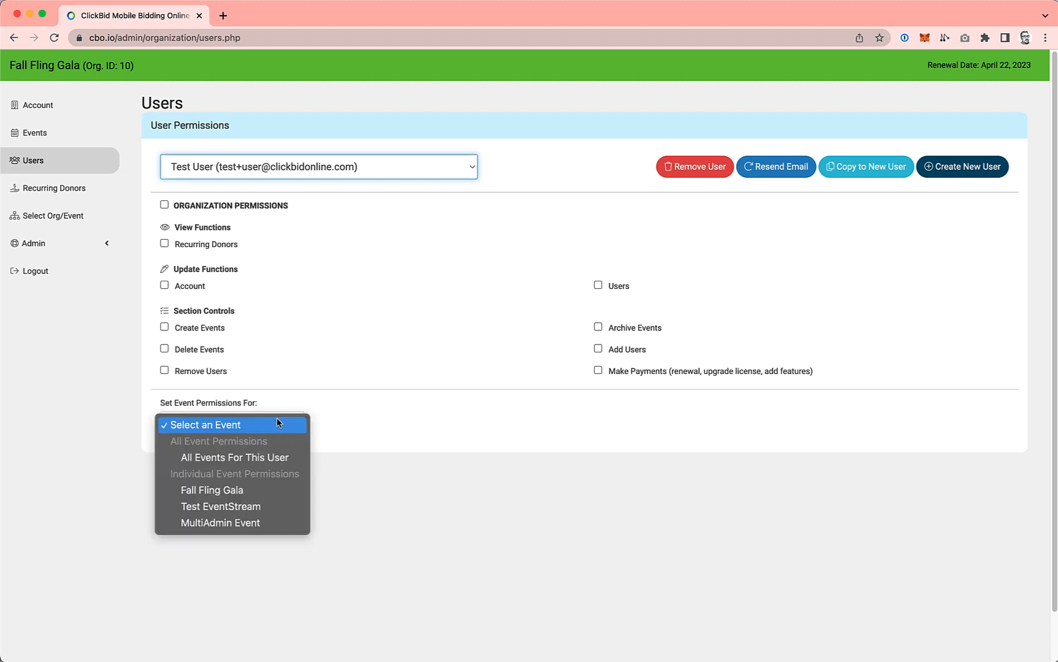
pyautogui.click(266, 494)
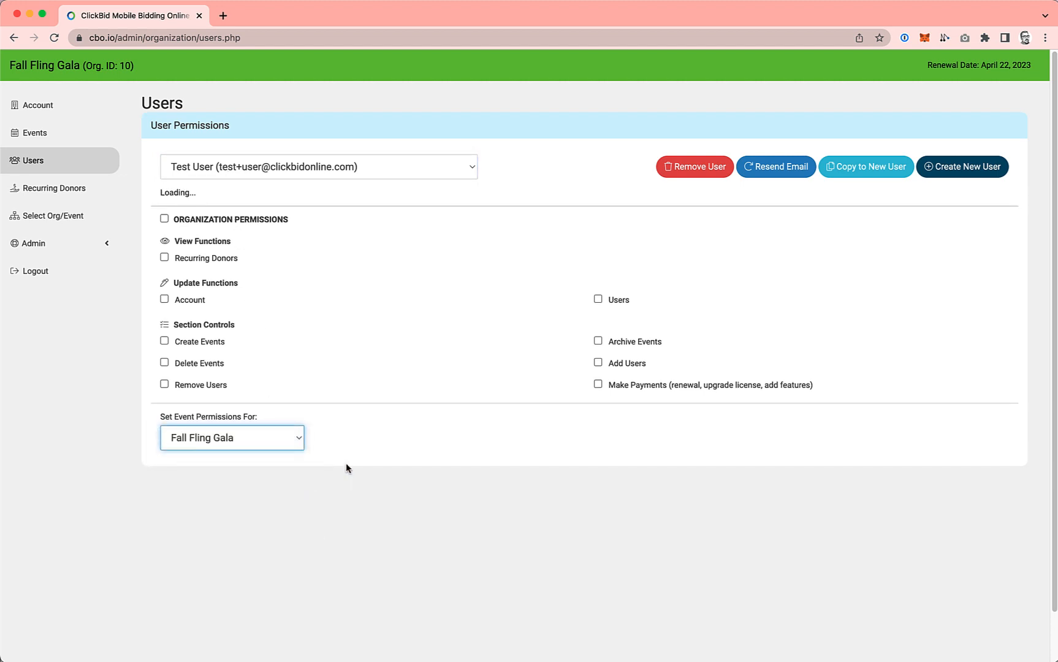
pyautogui.scroll(-3, 409, 444)
pyautogui.scroll(-10, 409, 444)
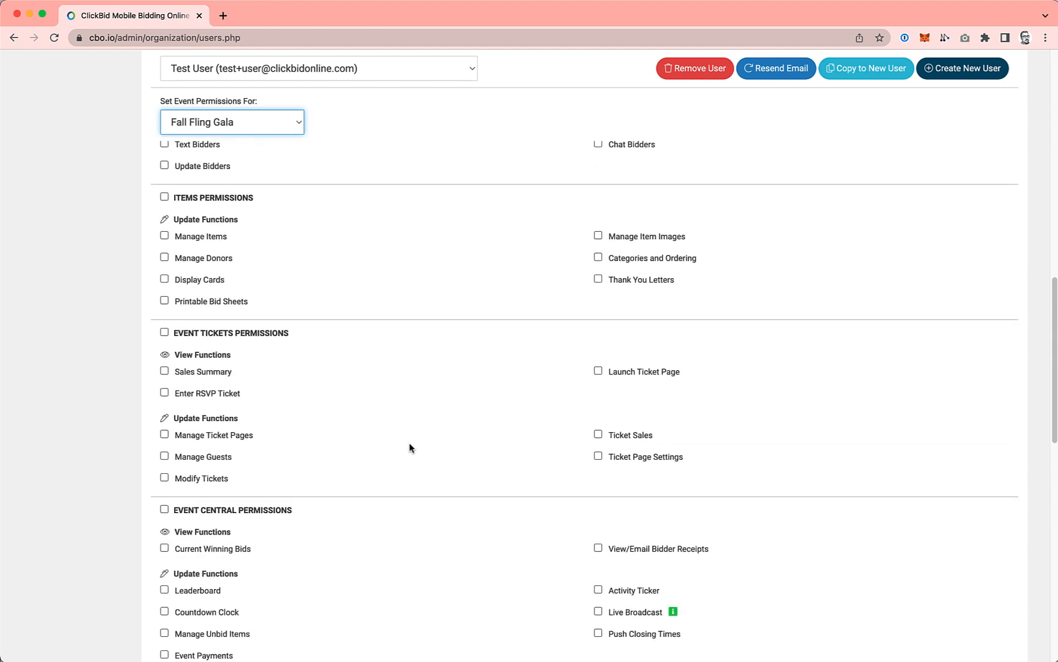
pyautogui.scroll(-5, 408, 446)
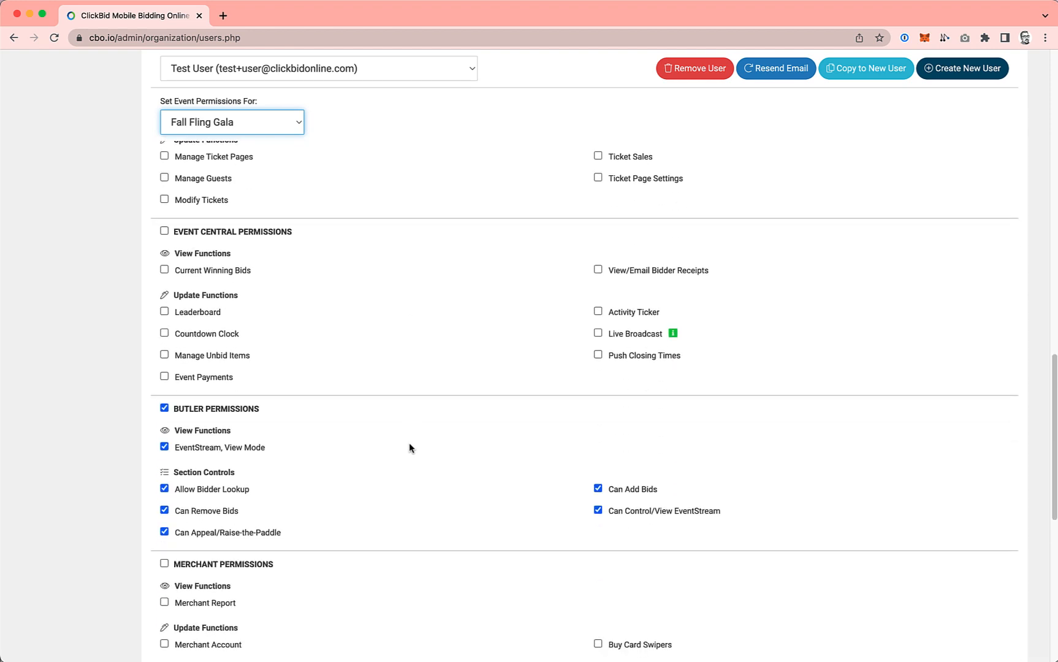
pyautogui.scroll(18, 408, 448)
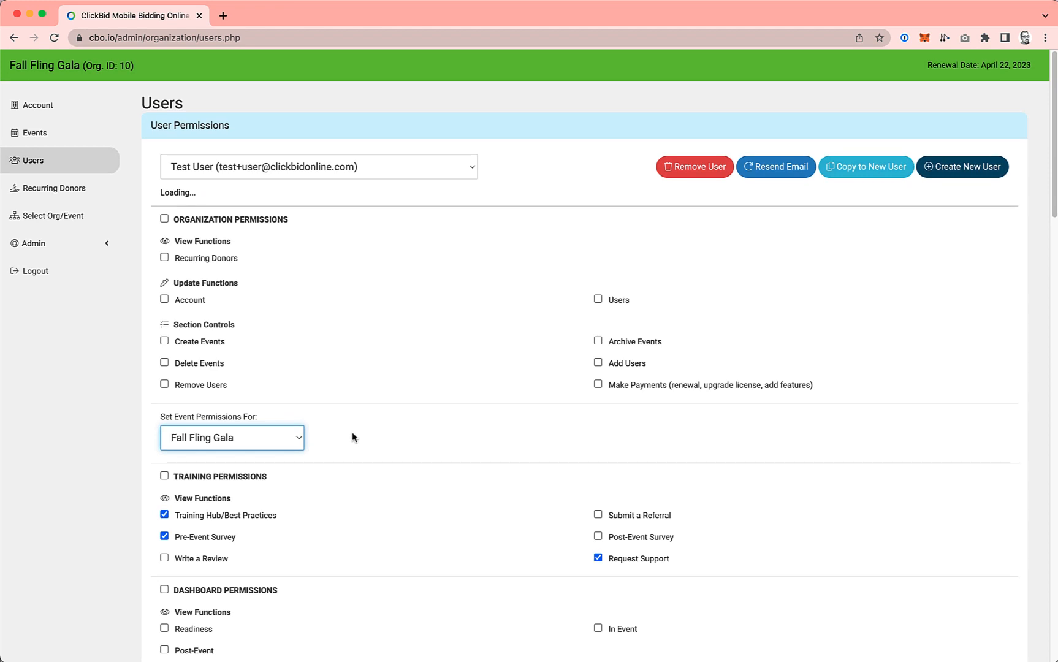
pyautogui.click(342, 436)
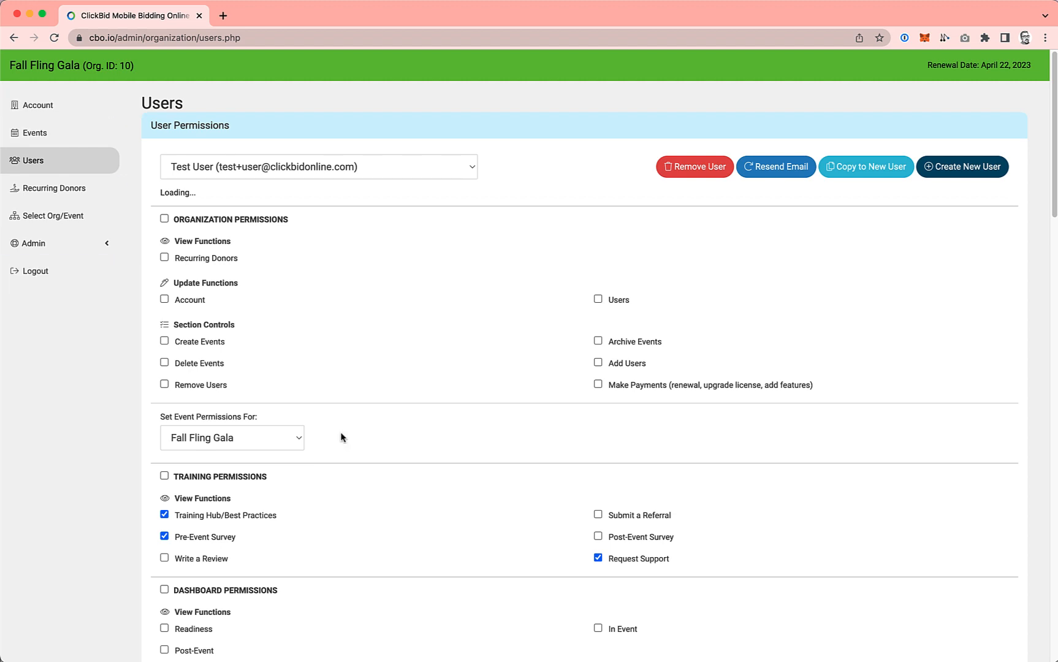
pyautogui.scroll(-15, 324, 423)
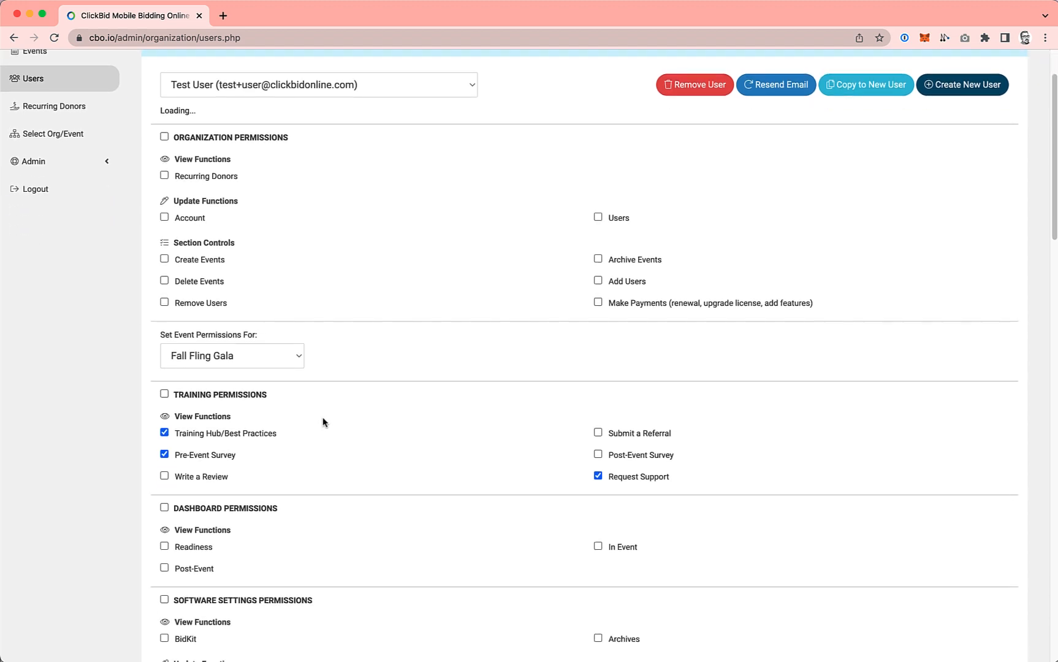
pyautogui.scroll(-5, 325, 422)
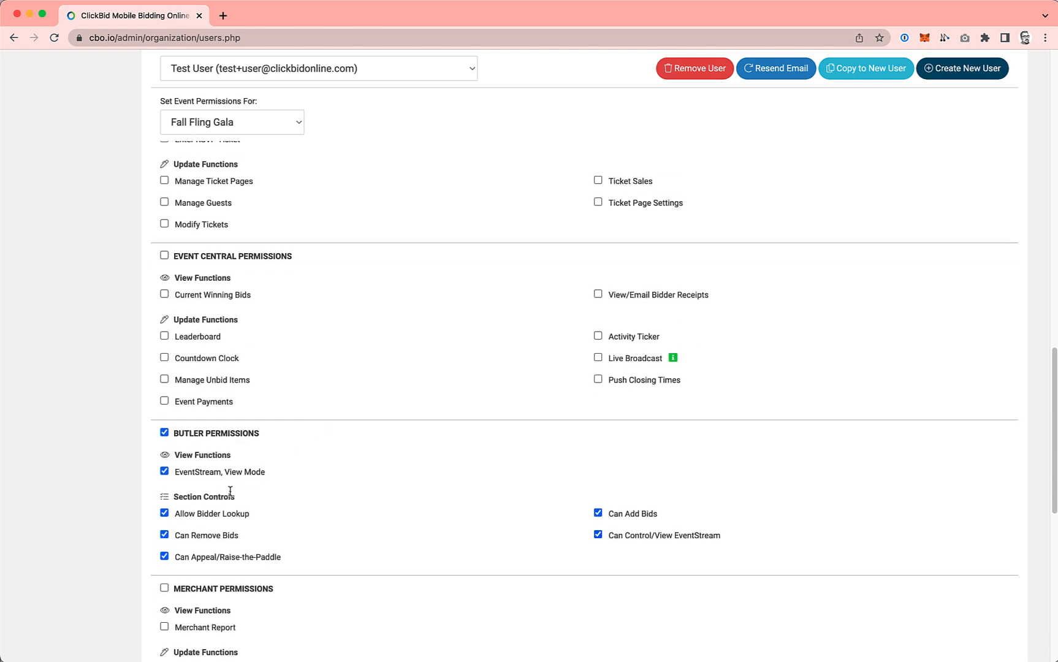
pyautogui.scroll(20, 230, 495)
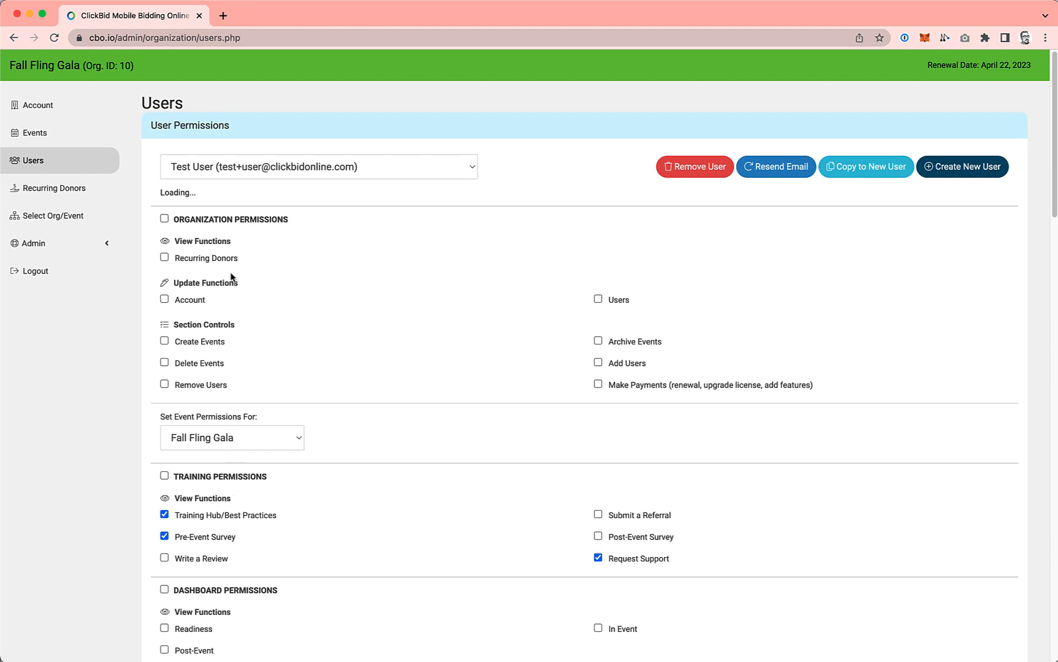
# Step: Switch to the existing user with the Gmail address and grant all organization permissions
pyautogui.click(231, 168)
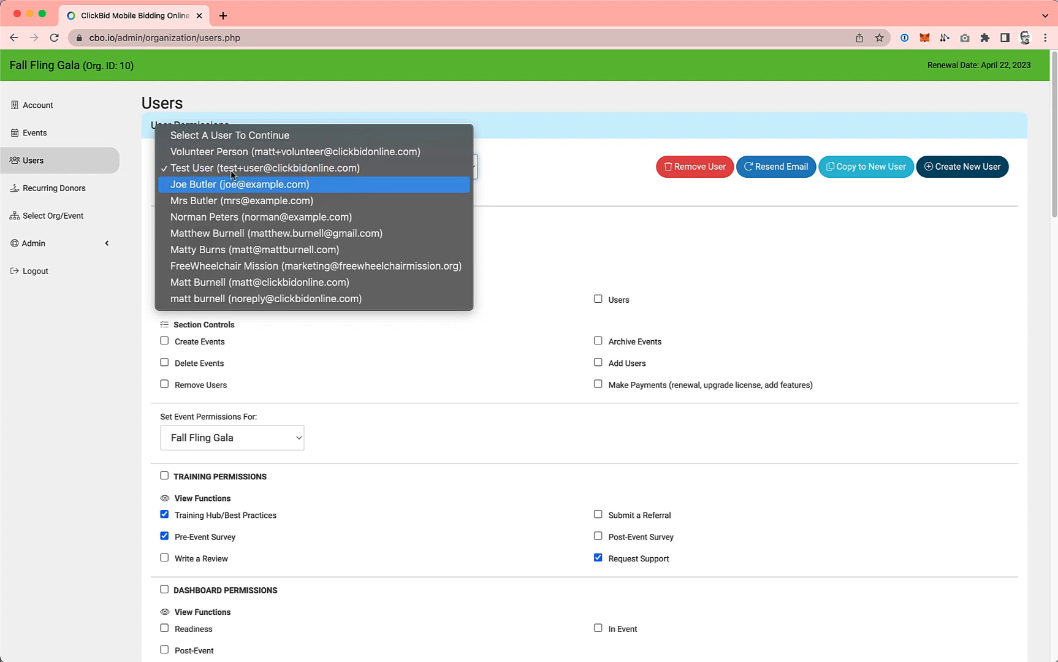
pyautogui.click(227, 233)
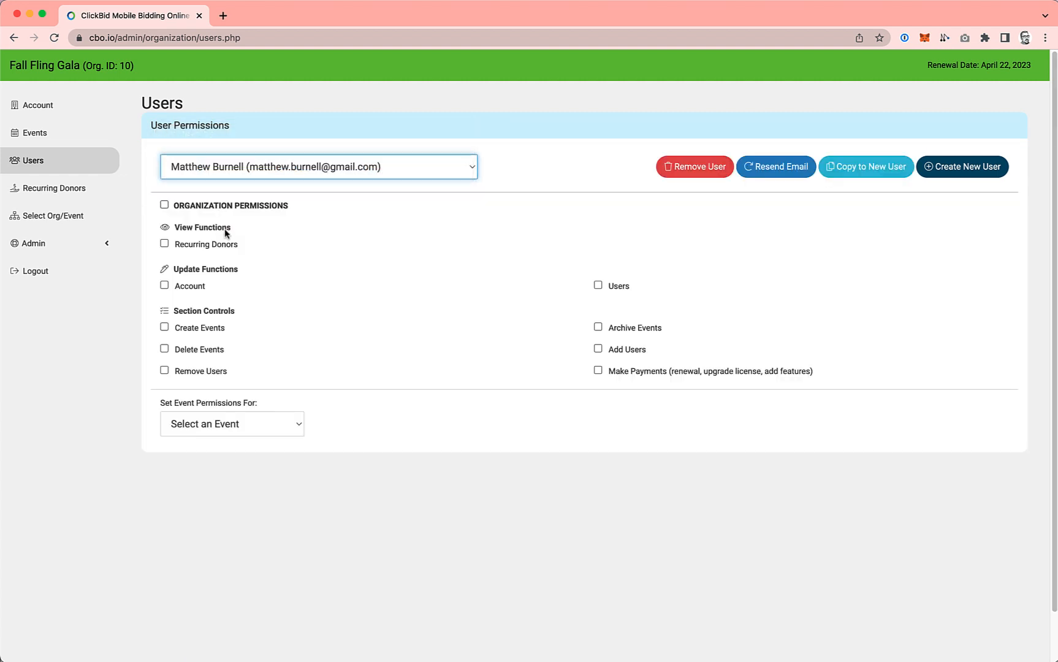
pyautogui.click(163, 206)
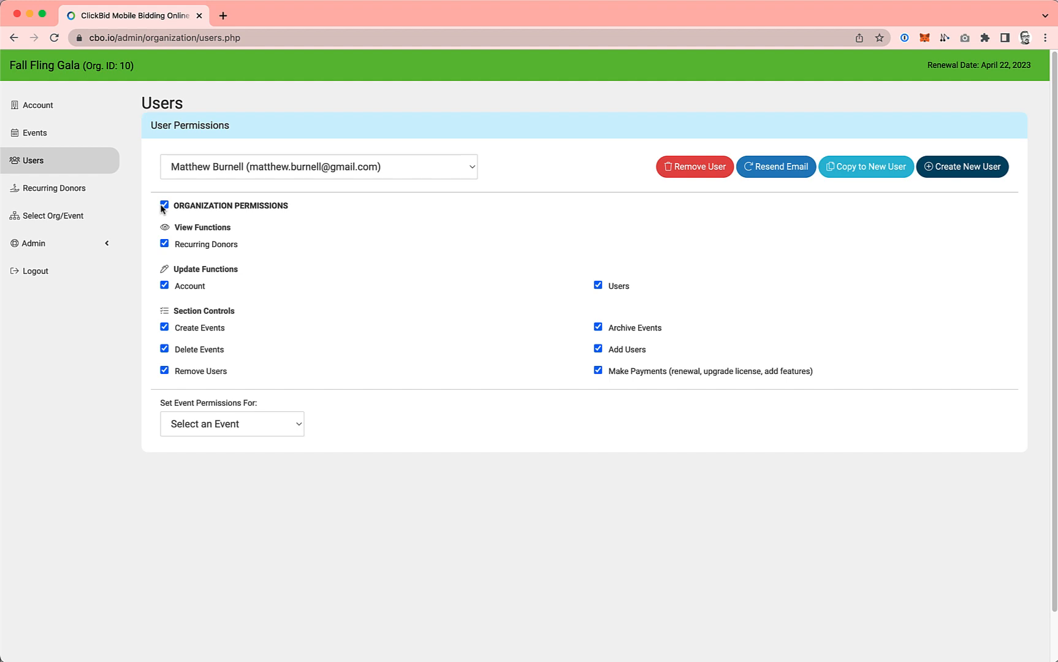
# Step: Revoke the user's Create Events, Delete Events, Remove Users, Archive Events, Add Users and Make Payments permissions
pyautogui.click(216, 327)
pyautogui.click(202, 350)
pyautogui.click(211, 371)
pyautogui.click(597, 327)
pyautogui.click(597, 350)
pyautogui.click(597, 372)
# Step: Create a new organization user with the person's first name, last name and email address, and dismiss the notification
pyautogui.click(953, 165)
pyautogui.click(466, 140)
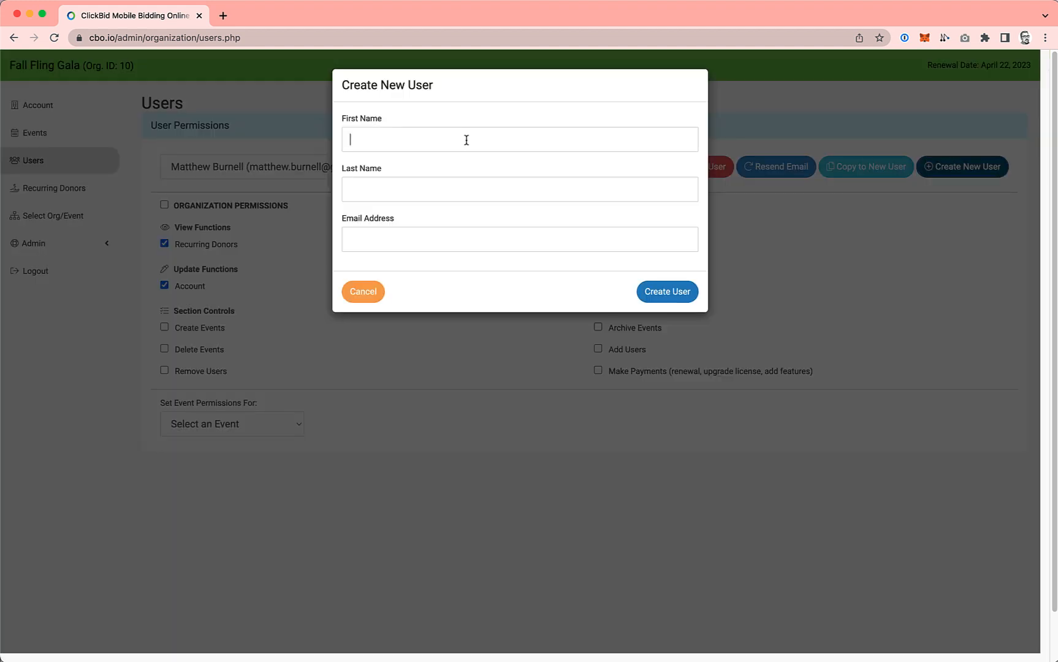
pyautogui.write('Dayto')
pyautogui.press('Tab')
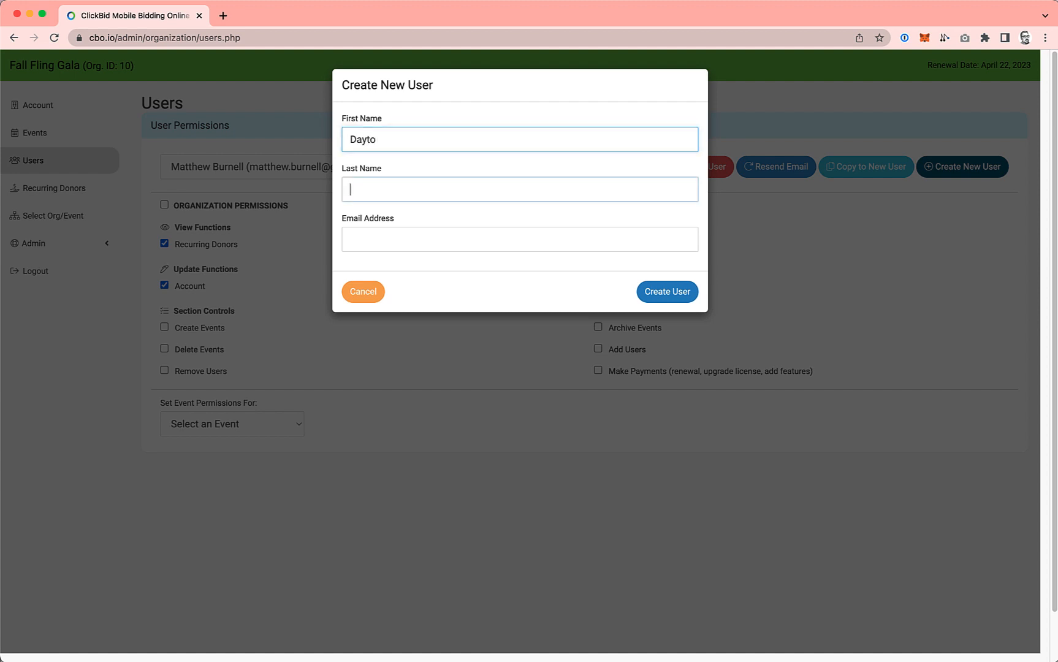
pyautogui.write('Day')
pyautogui.press('Tab')
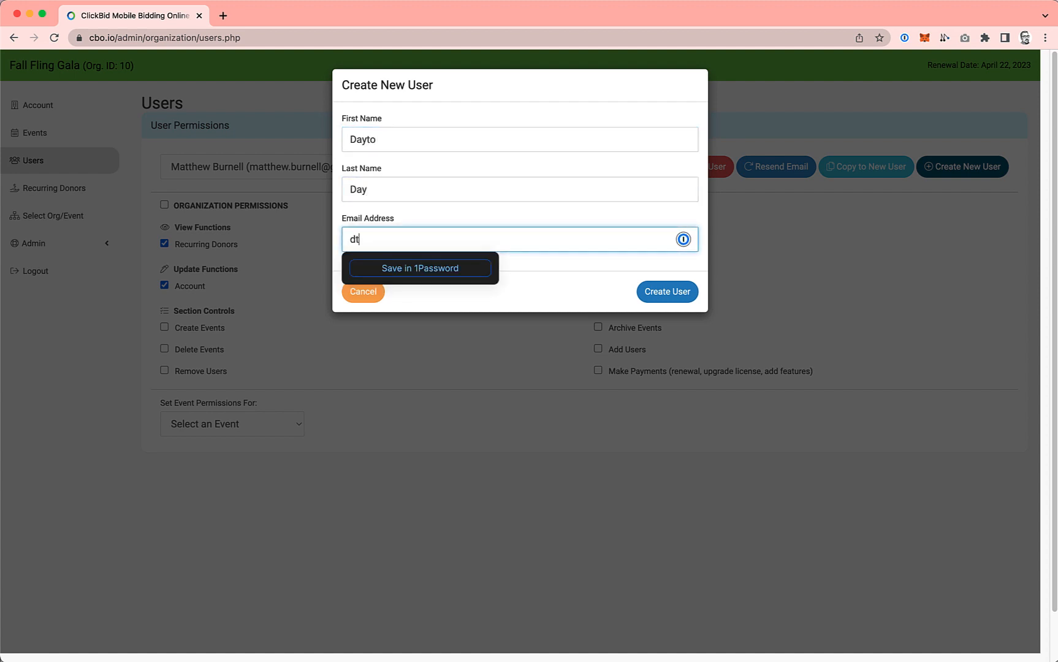
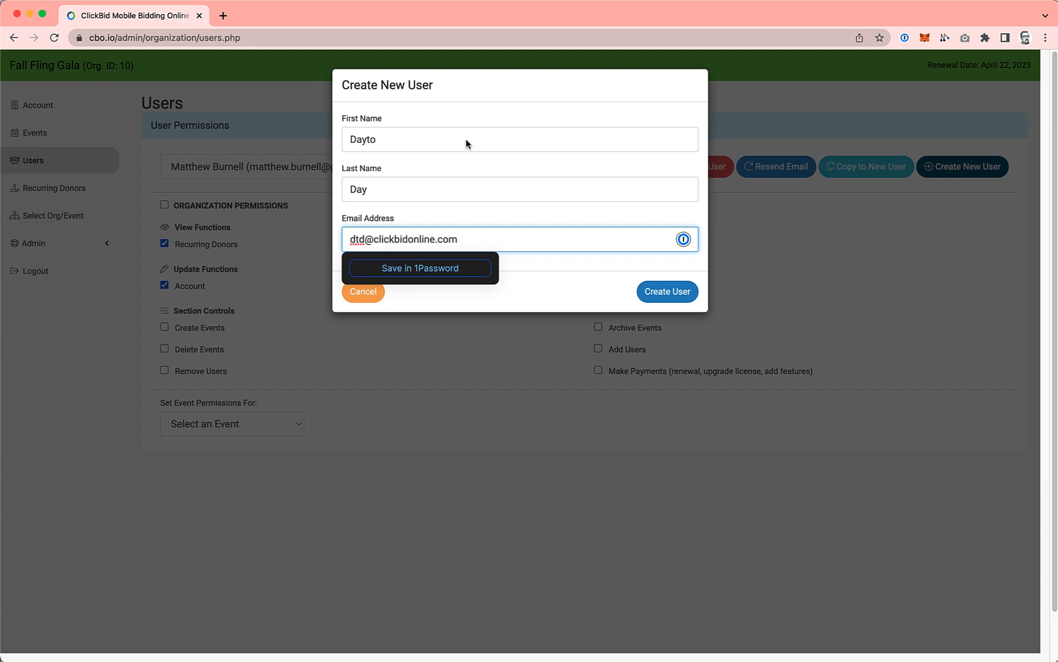
pyautogui.click(666, 291)
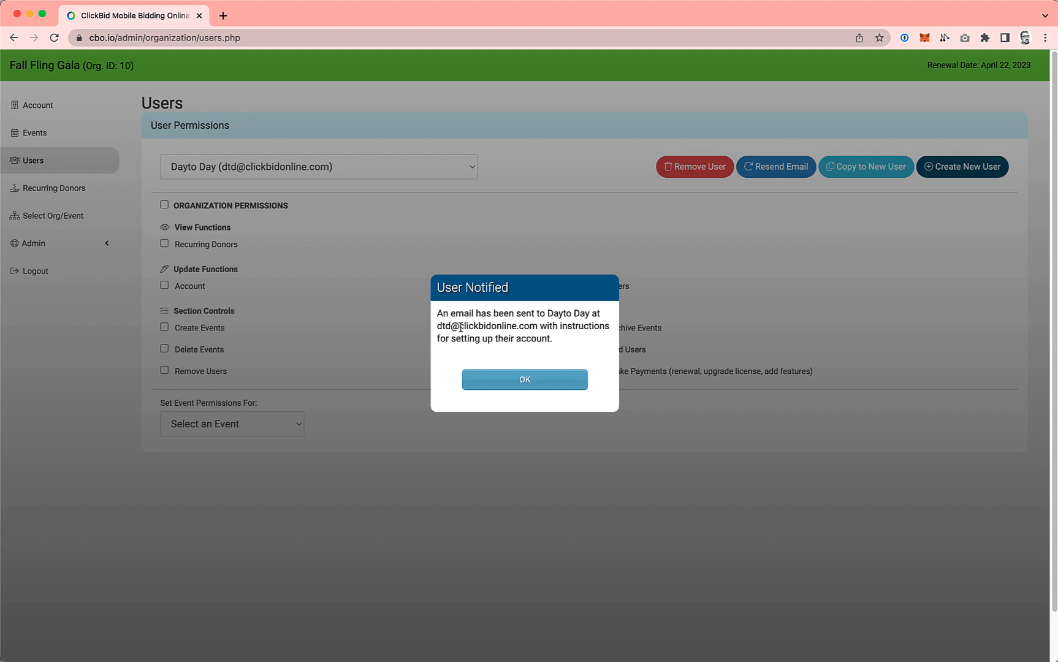
pyautogui.click(510, 381)
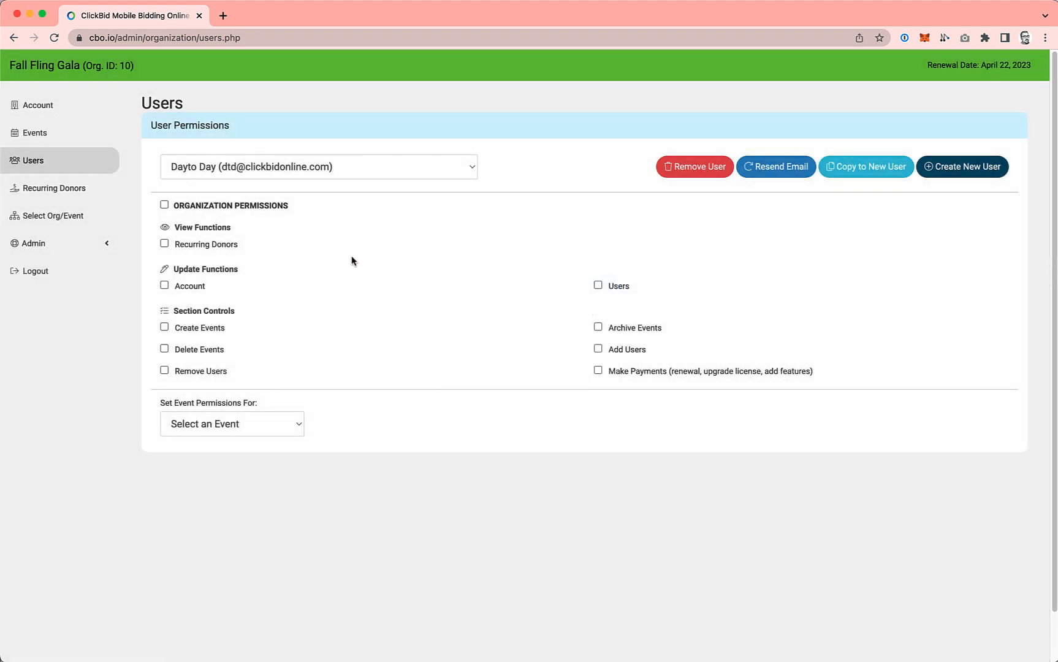
# Step: Grant the new user all organization permissions and all Training permissions for the Fall Fling Gala event
pyautogui.click(164, 205)
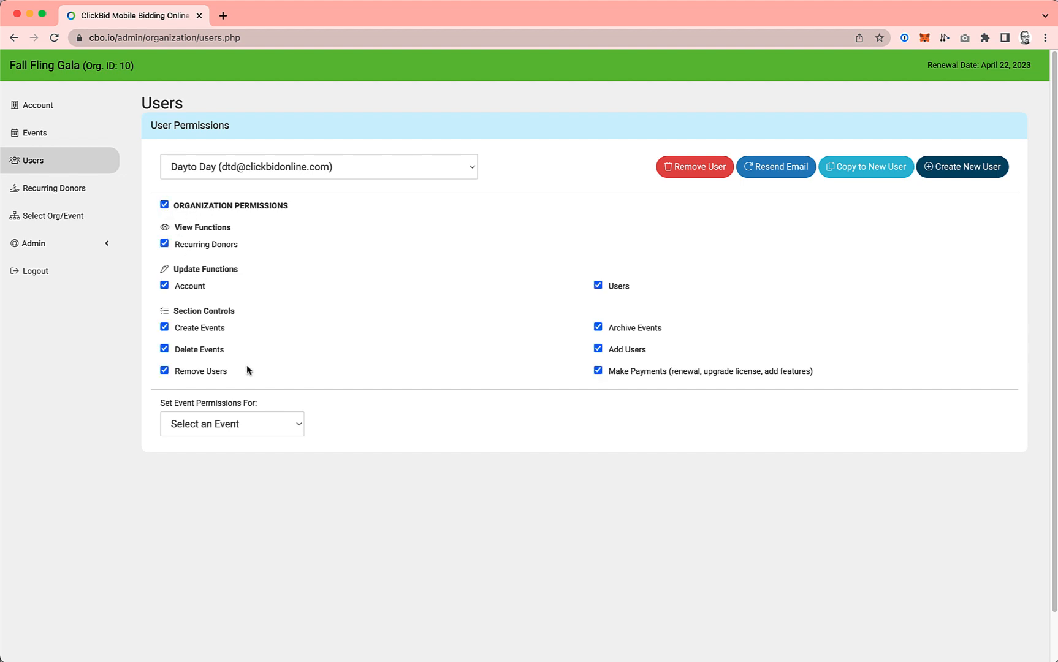
pyautogui.click(279, 428)
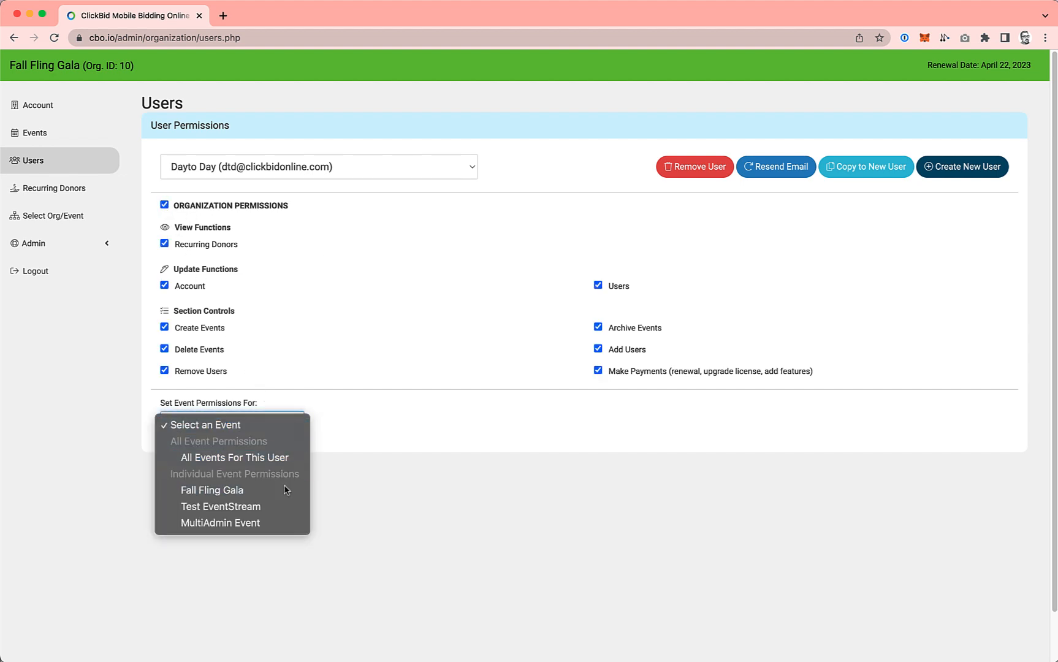
pyautogui.click(258, 488)
pyautogui.click(164, 476)
# Step: Grant the new user all Dashboard, Software Settings and Bidders permissions for Fall Fling Gala
pyautogui.scroll(-3, 166, 472)
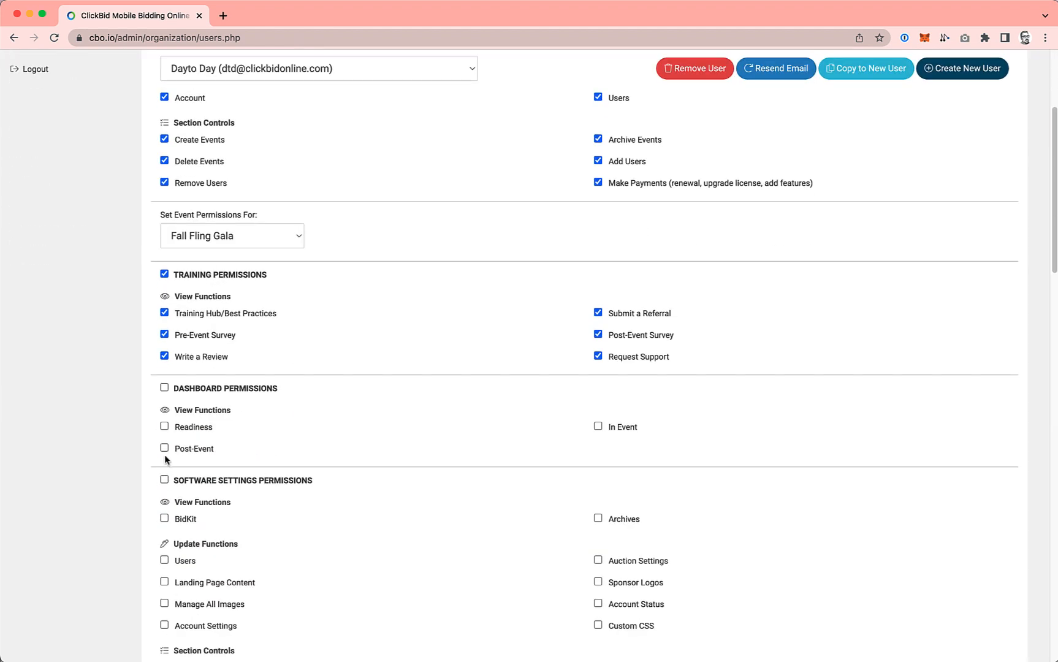
pyautogui.click(165, 388)
pyautogui.click(165, 480)
pyautogui.scroll(-4, 165, 475)
pyautogui.click(165, 423)
# Step: Grant the new user all Items, Event Tickets, Event Central and Butler permissions for Fall Fling Gala
pyautogui.scroll(-4, 164, 423)
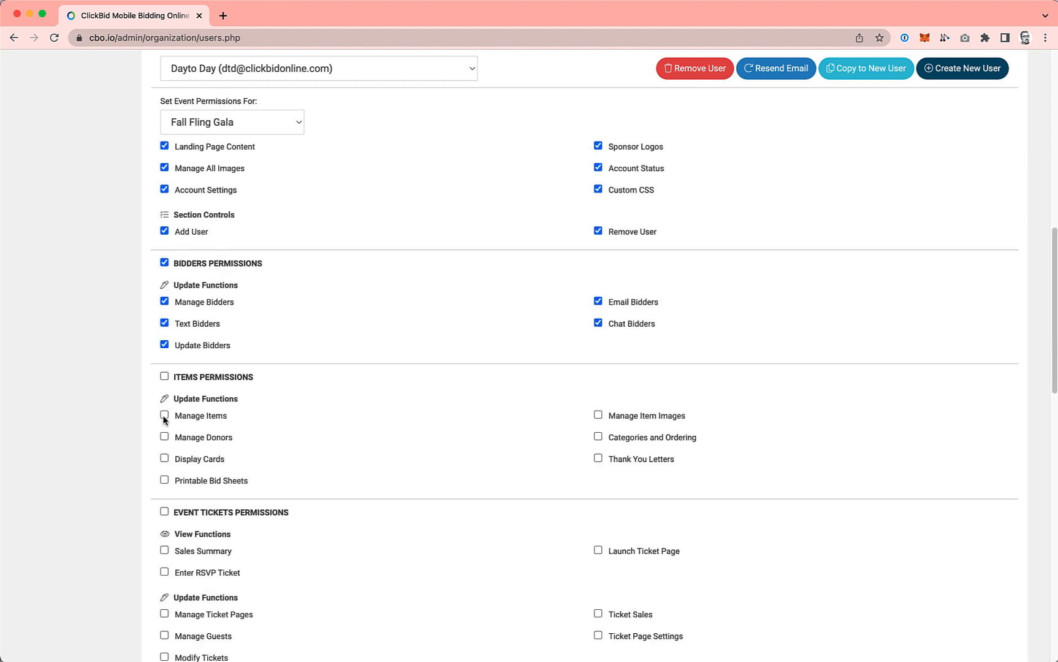
pyautogui.click(165, 292)
pyautogui.scroll(-1, 165, 292)
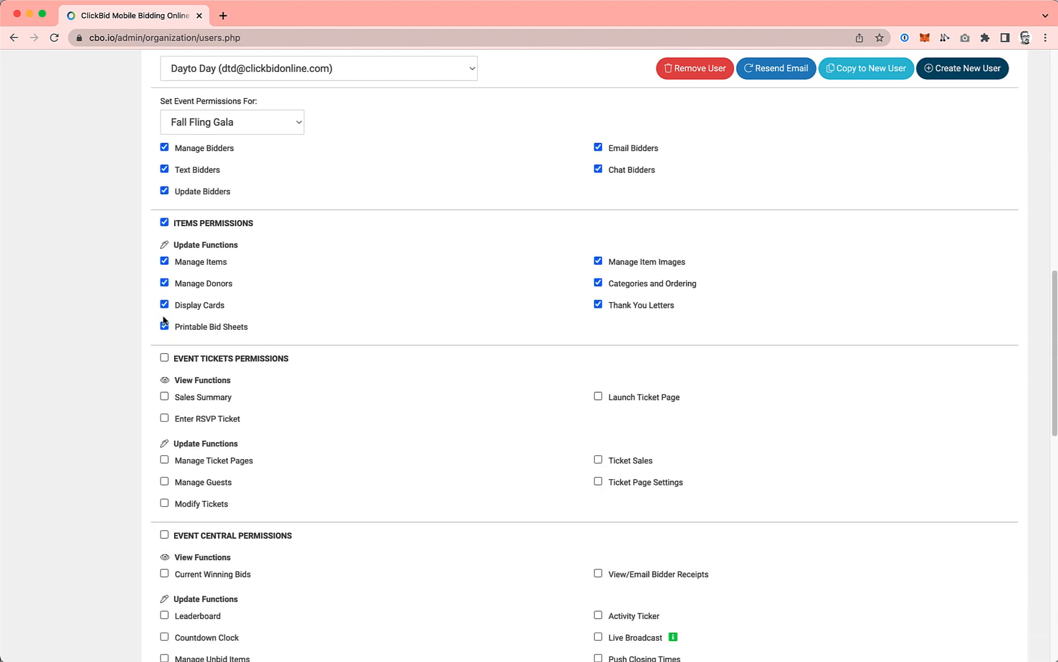
pyautogui.click(164, 350)
pyautogui.scroll(-3, 165, 351)
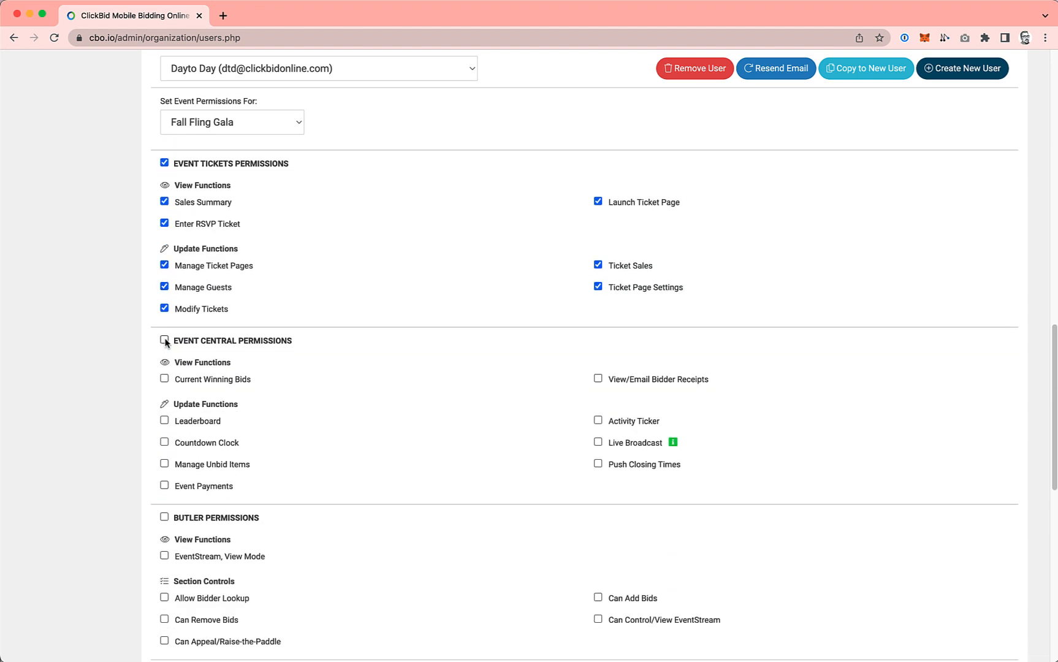
pyautogui.click(165, 340)
pyautogui.scroll(-2, 165, 380)
pyautogui.click(164, 376)
# Step: Grant the new user all Merchant, Reports, Donations/Text-to-Give and Recurring Donations permissions for Fall Fling Gala
pyautogui.scroll(-2, 165, 424)
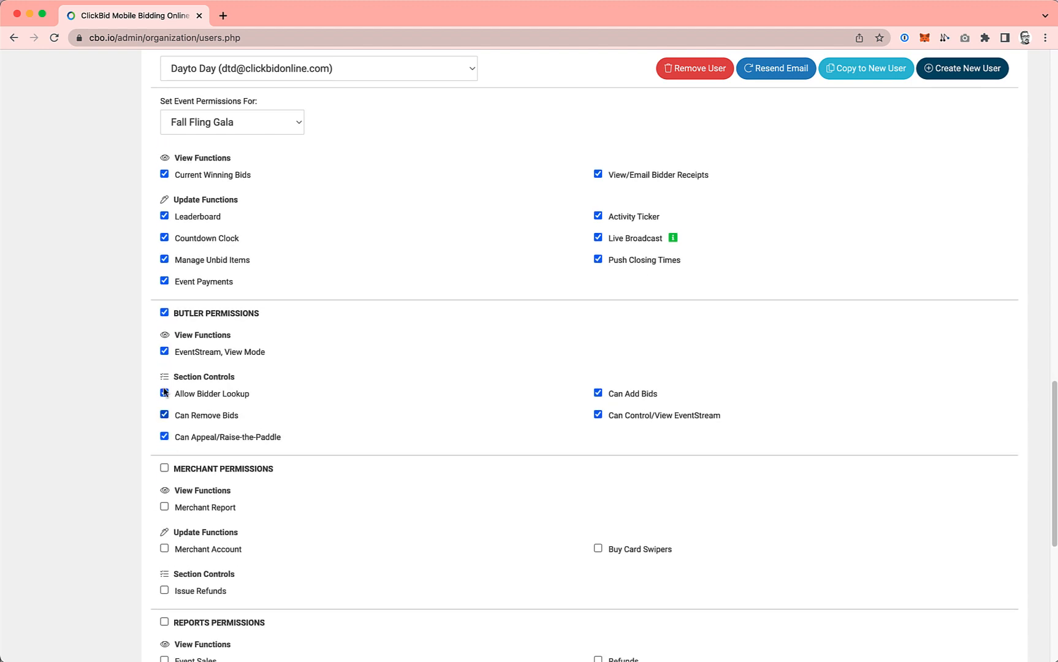
pyautogui.click(164, 421)
pyautogui.scroll(-3, 164, 417)
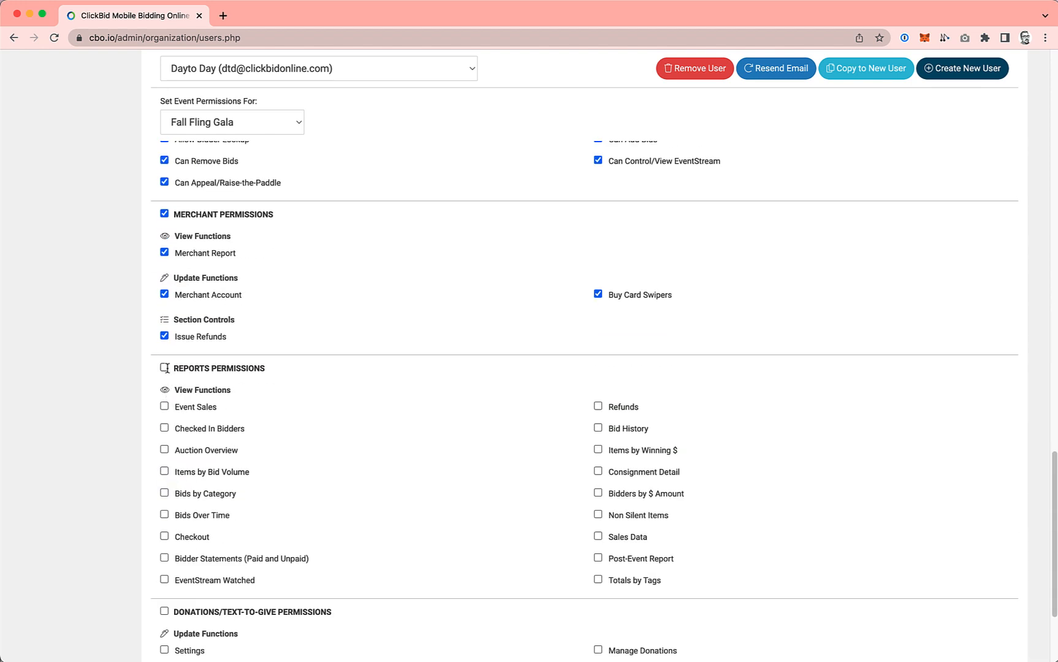
pyautogui.click(165, 368)
pyautogui.scroll(-2, 167, 371)
pyautogui.click(165, 481)
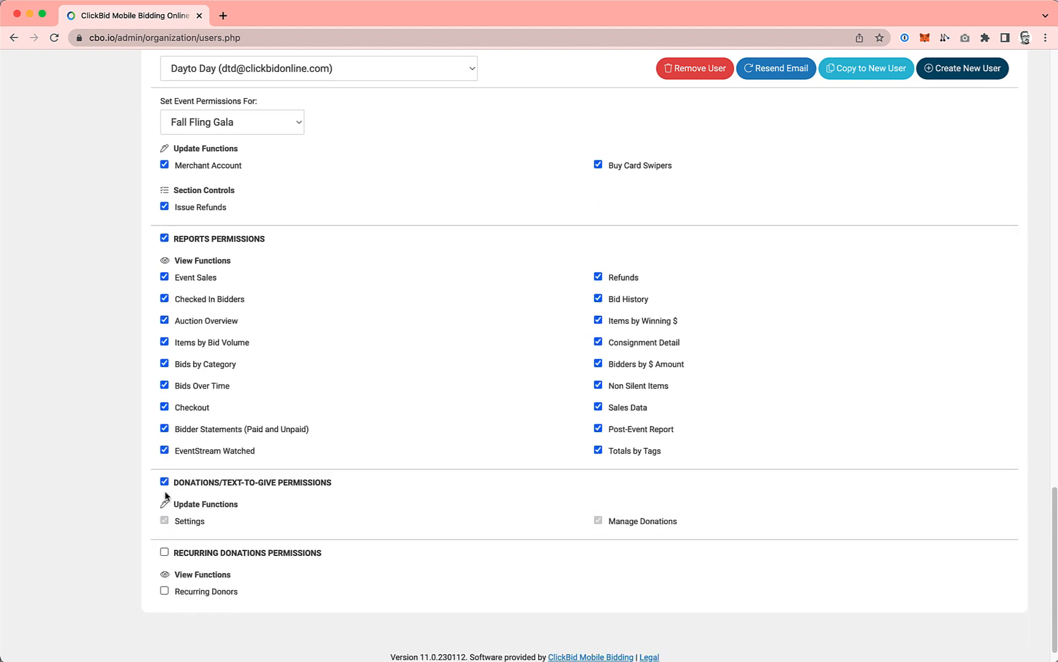
pyautogui.click(164, 551)
# Step: Return to the organization's active events and open the event admin for Fall Fling Gala
pyautogui.scroll(10, 184, 533)
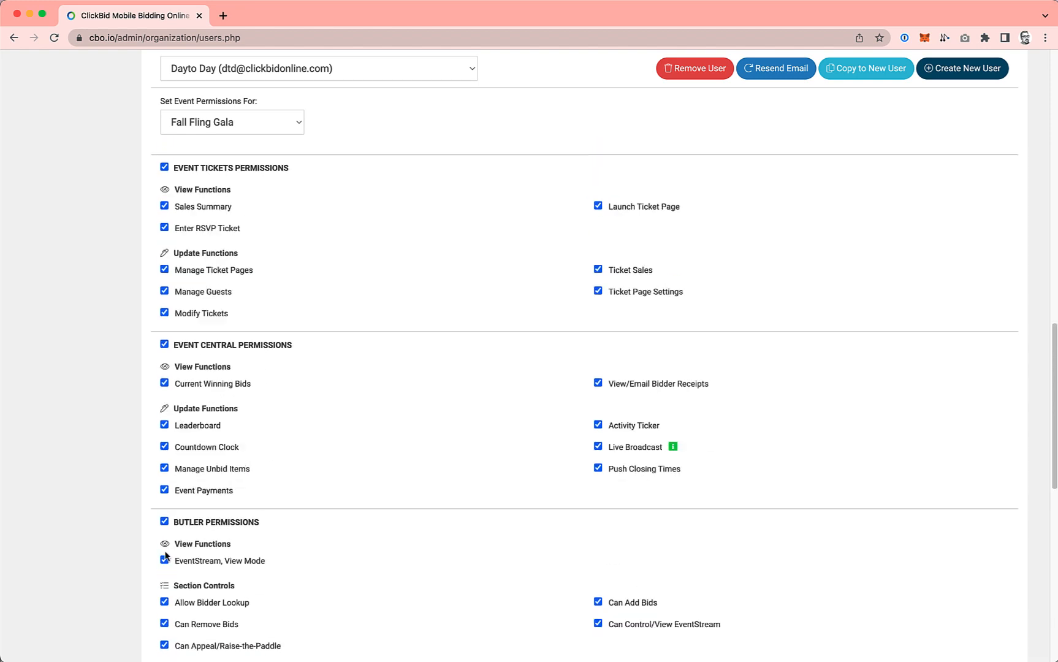
pyautogui.scroll(5, 196, 522)
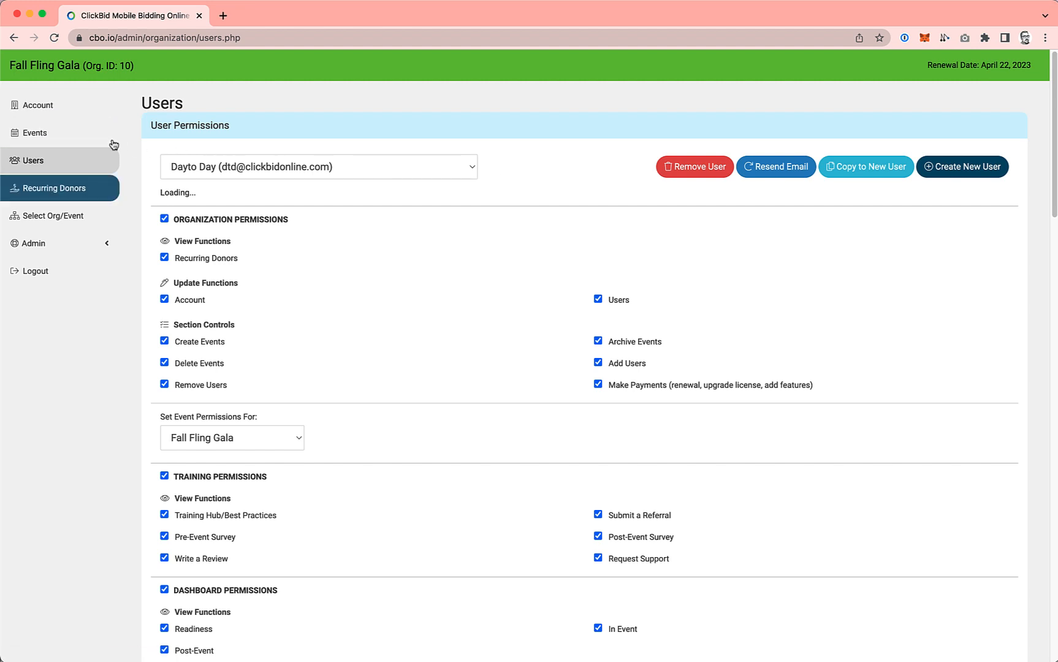
pyautogui.click(35, 134)
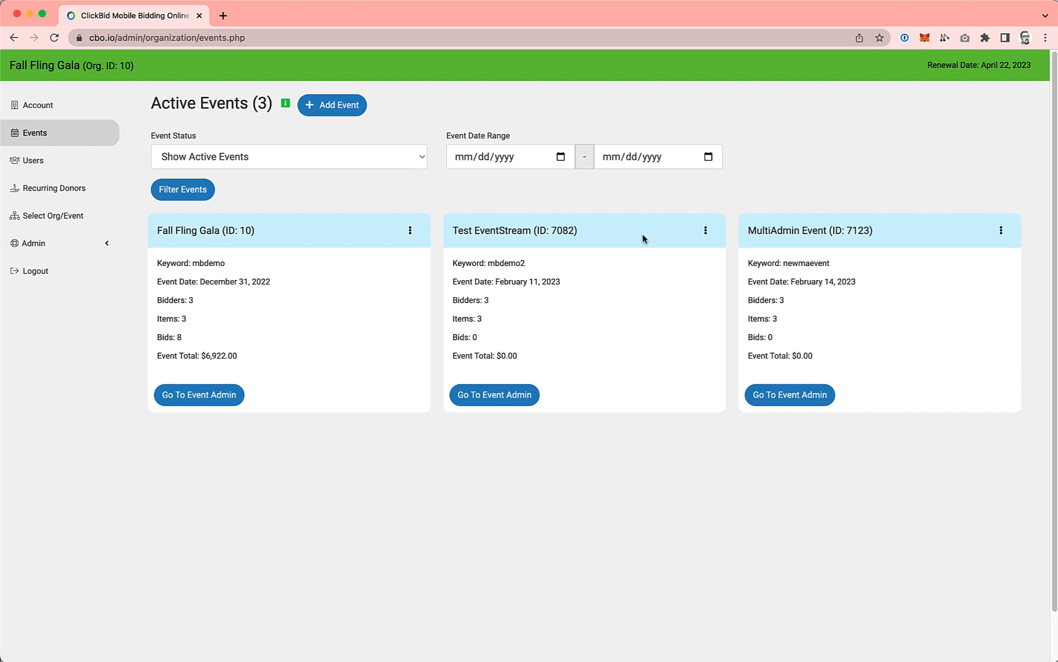
pyautogui.click(234, 395)
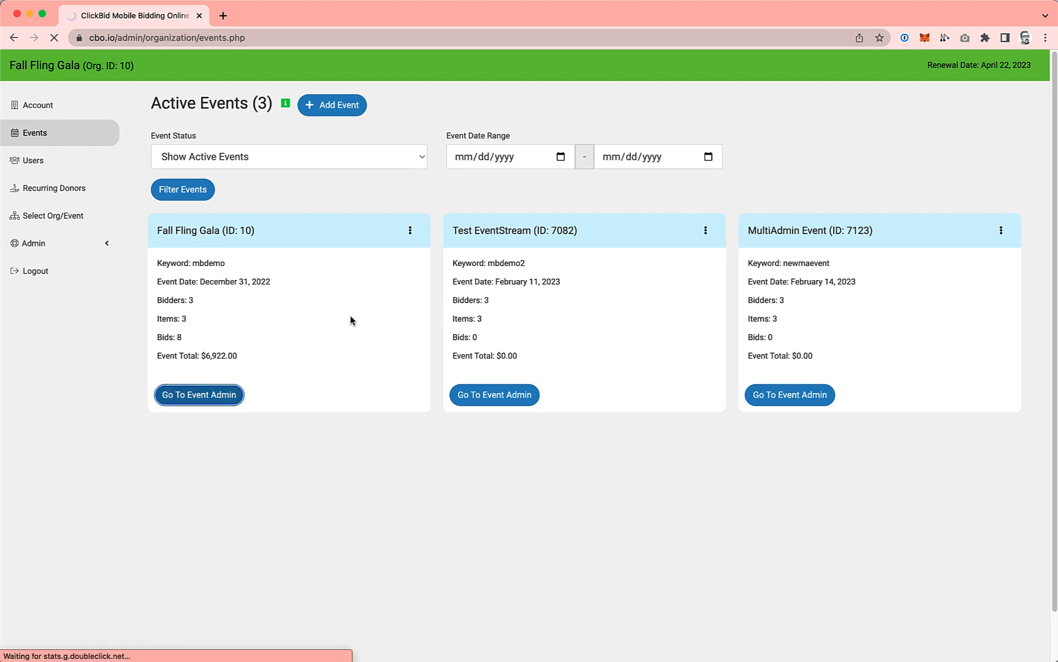